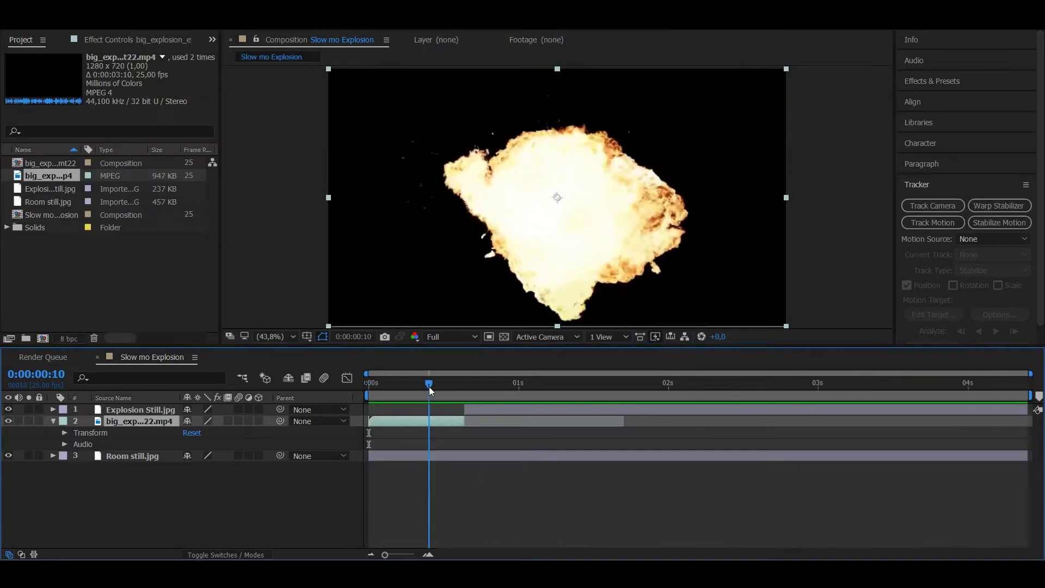
Preview the Room still layer from the start and fit the whole frame in the viewer
{"action": "left_click_drag", "start_coordinate": [429, 386], "coordinate": [370, 403]}
{"action": "left_click", "coordinate": [396, 458]}
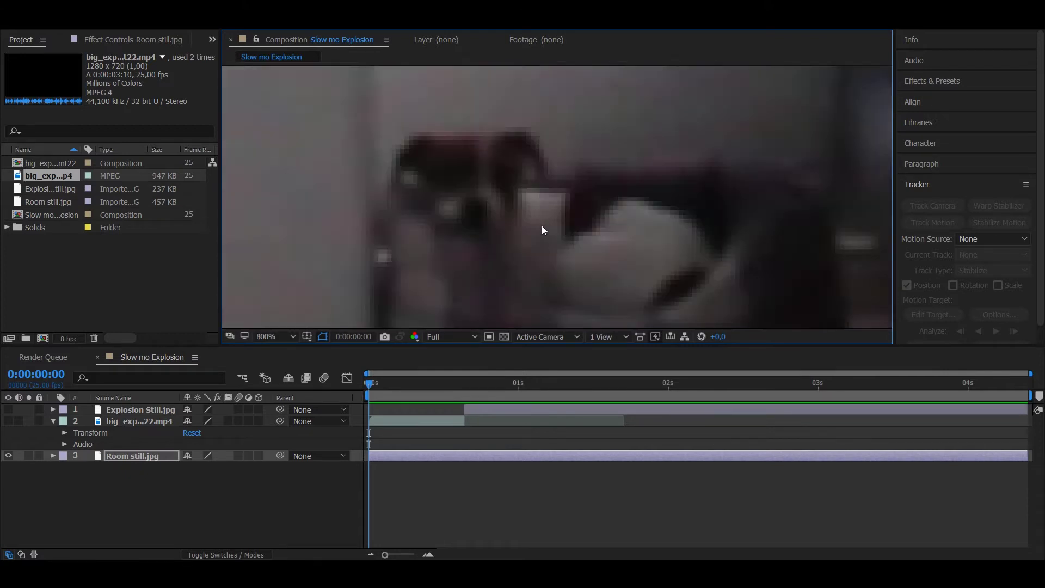
{"action": "scroll", "coordinate": [545, 224], "scroll_direction": "down", "scroll_amount": 4}
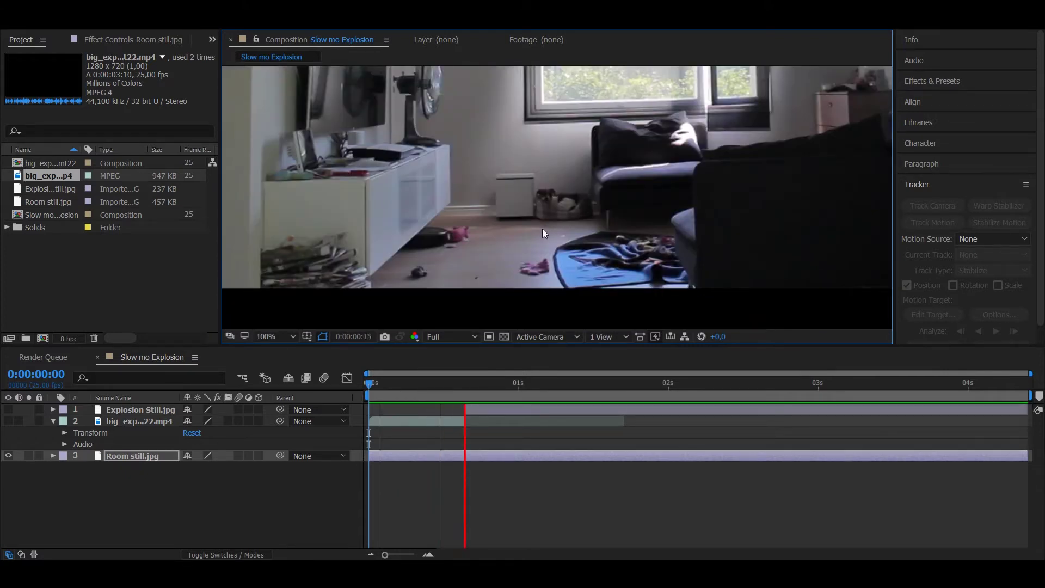
{"action": "key", "text": "space"}
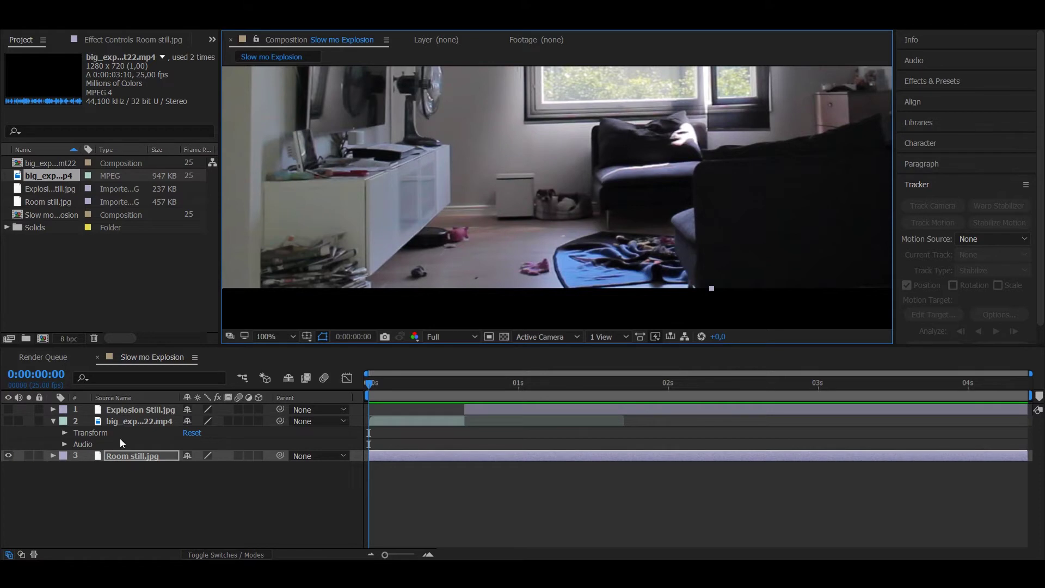
{"action": "left_click", "coordinate": [277, 337]}
{"action": "left_click", "coordinate": [269, 351]}
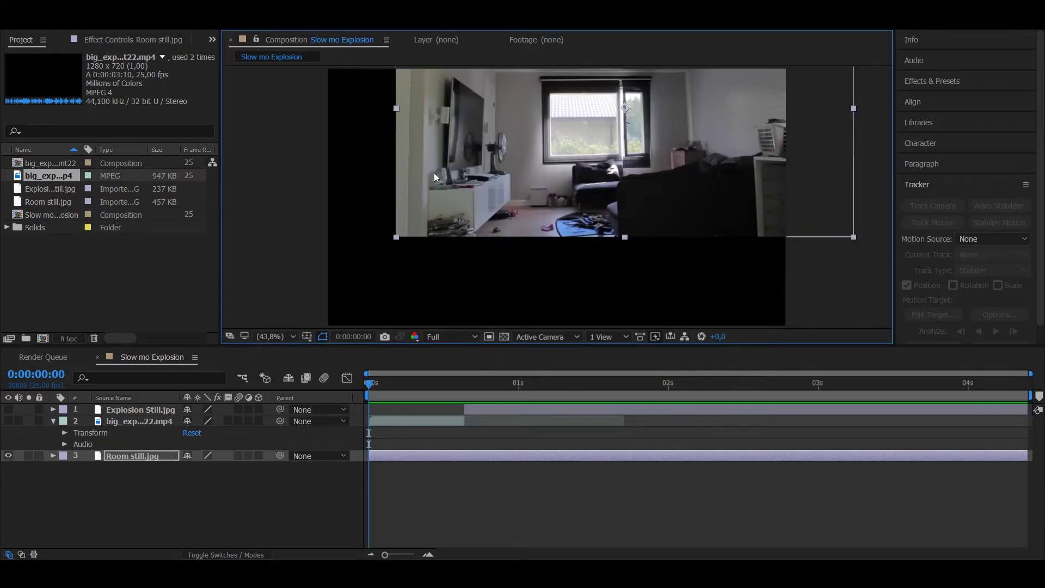
Turn on the explosion footage layer, preview it, and scrub to where the explosion appears
{"action": "left_click_drag", "start_coordinate": [372, 383], "coordinate": [397, 381]}
{"action": "left_click", "coordinate": [373, 417]}
{"action": "left_click", "coordinate": [9, 421]}
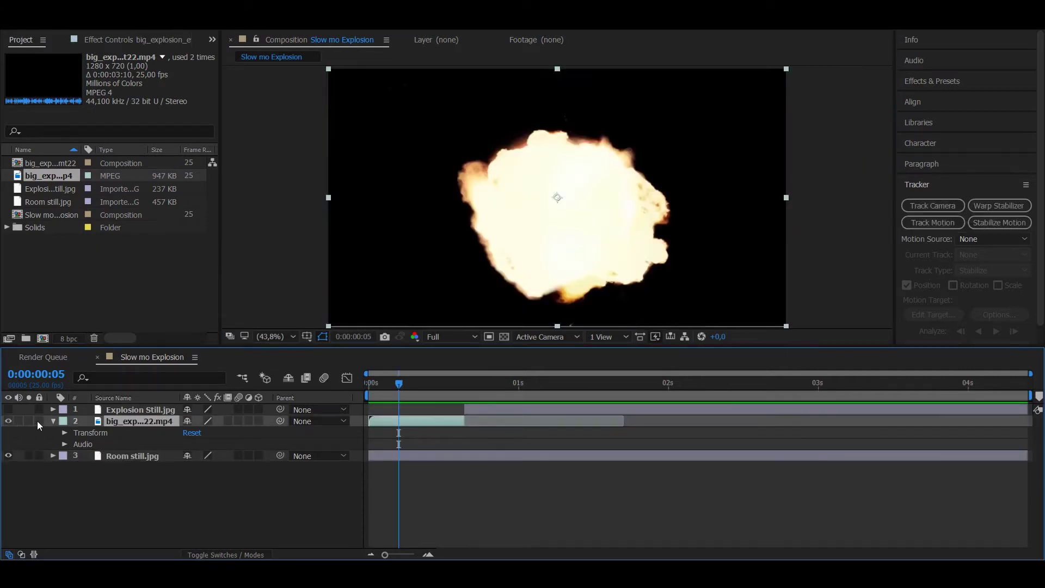
{"action": "left_click_drag", "start_coordinate": [390, 381], "coordinate": [351, 393]}
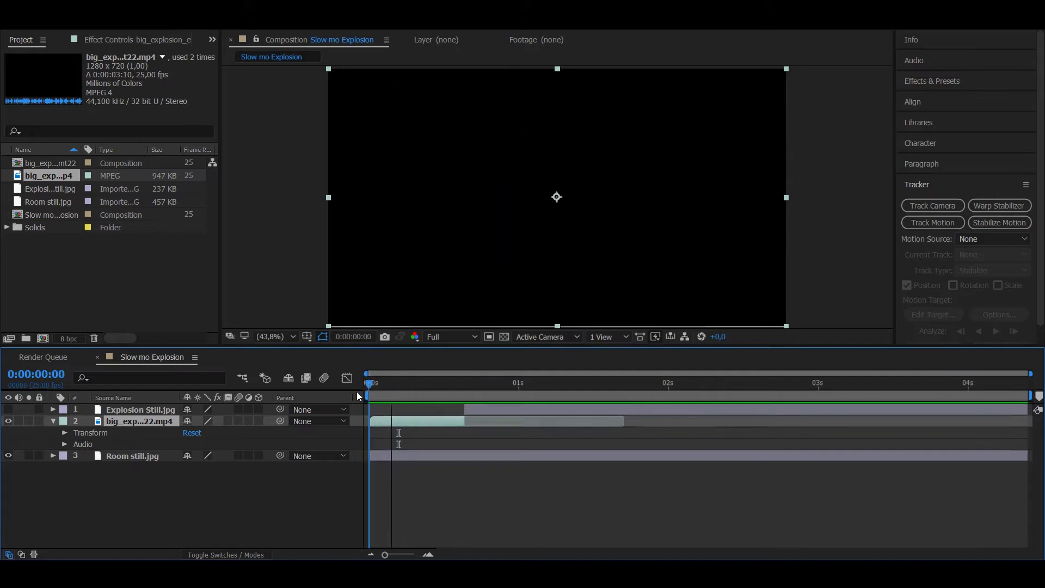
{"action": "key", "text": "space"}
{"action": "key", "text": "space"}
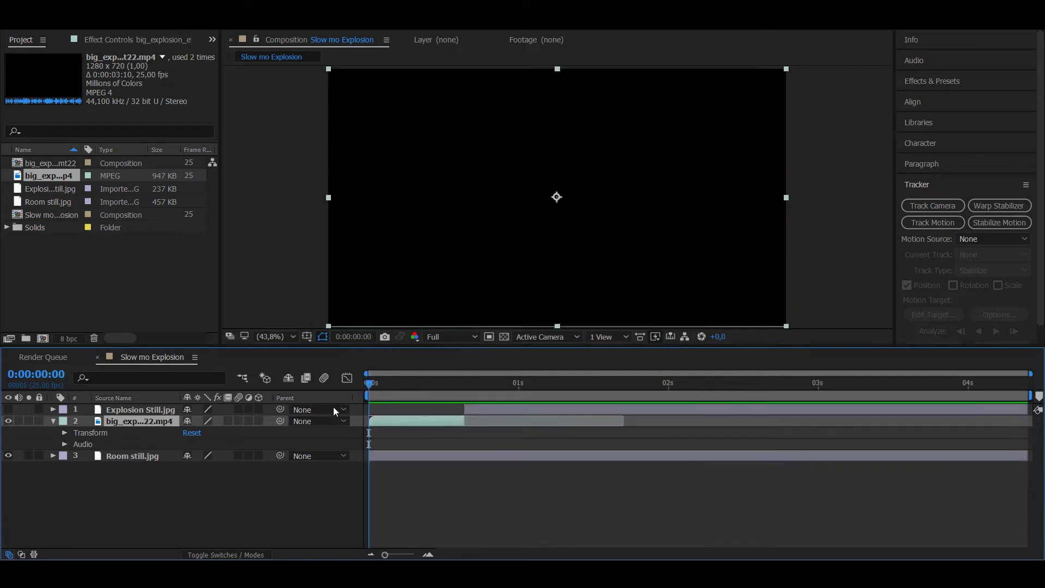
{"action": "key", "text": "space"}
{"action": "left_click_drag", "start_coordinate": [375, 382], "coordinate": [505, 394]}
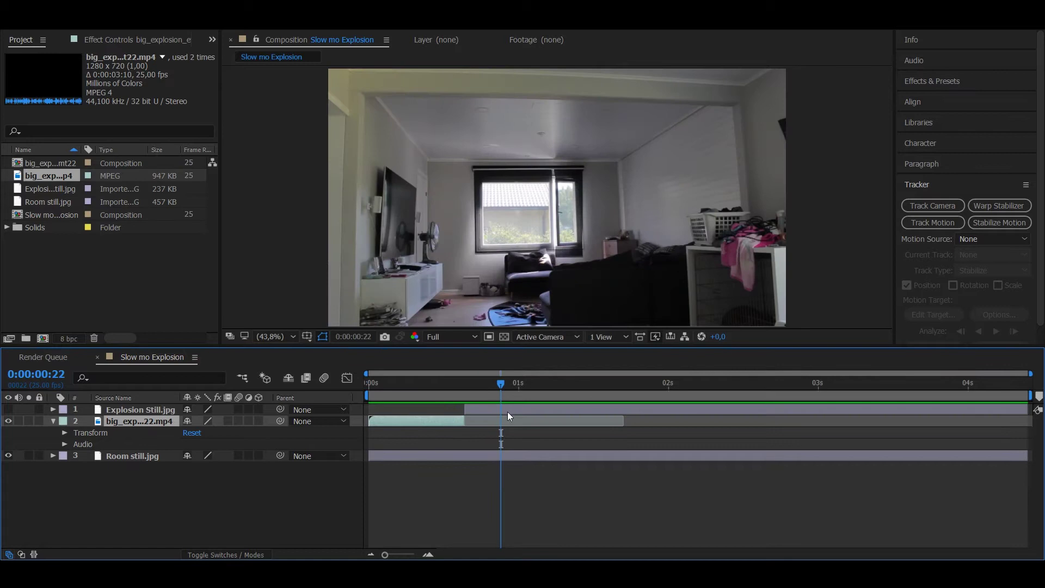
Make the Explosion Still layer visible again and preview from frame 10
{"action": "left_click", "coordinate": [480, 412]}
{"action": "left_click", "coordinate": [8, 409]}
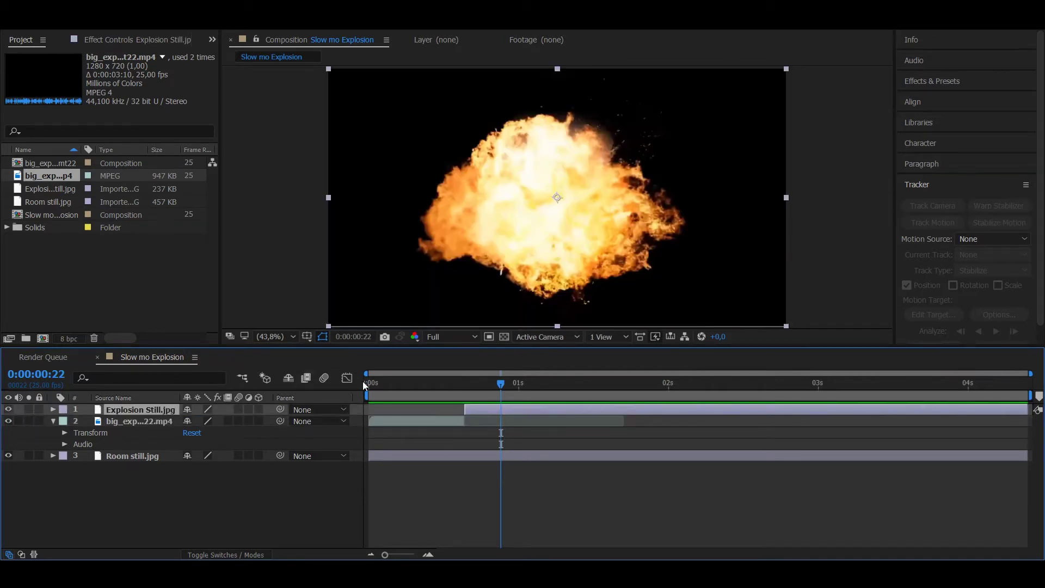
{"action": "left_click_drag", "start_coordinate": [496, 388], "coordinate": [459, 384]}
{"action": "key", "text": "space"}
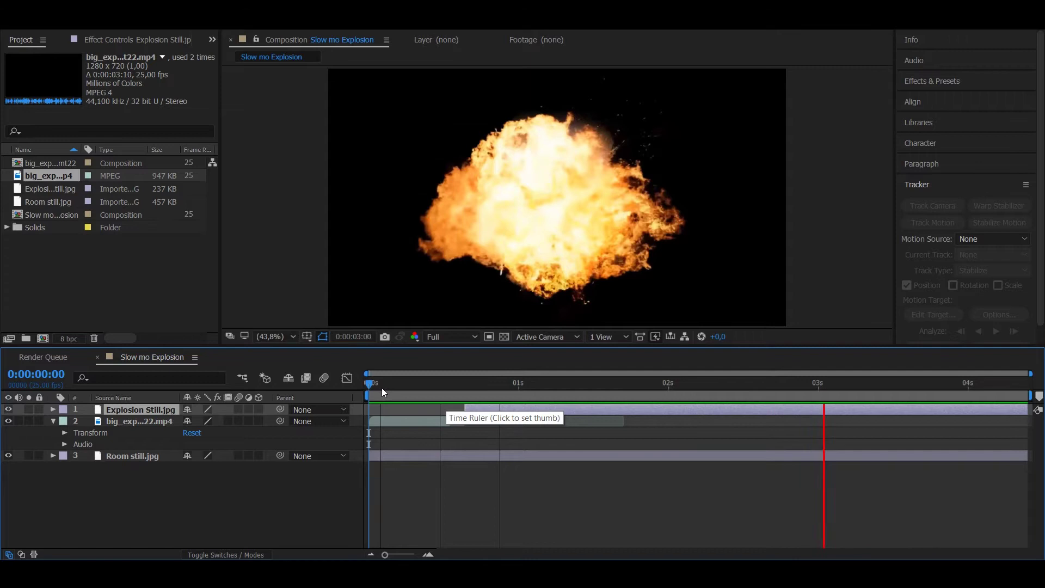
Set the big_exp explosion layer's blending mode to Screen and step through its frames
{"action": "left_click_drag", "start_coordinate": [380, 388], "coordinate": [447, 383]}
{"action": "left_click", "coordinate": [413, 421]}
{"action": "left_click", "coordinate": [136, 22]}
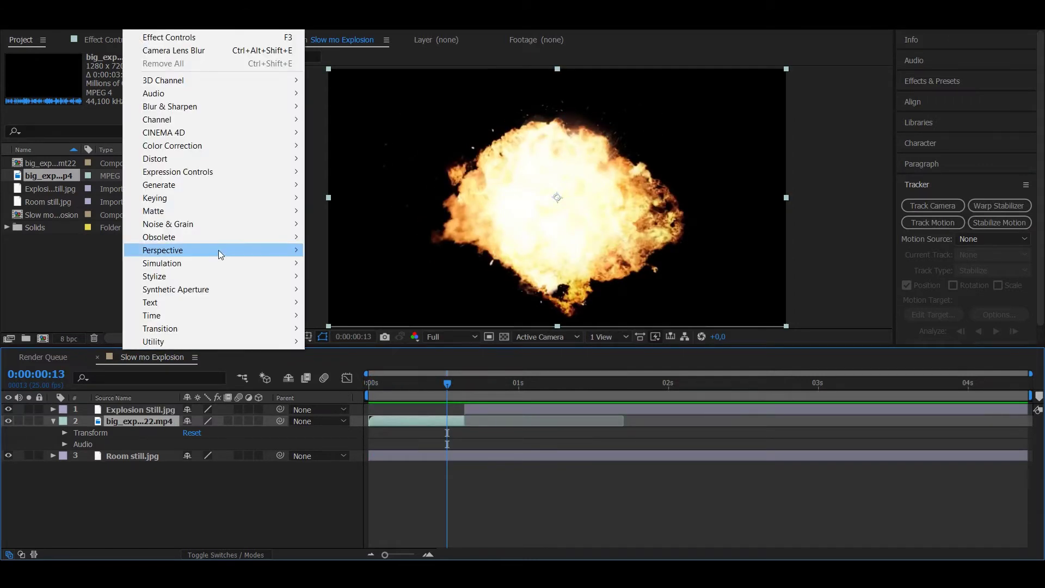
{"action": "mouse_move", "coordinate": [214, 221]}
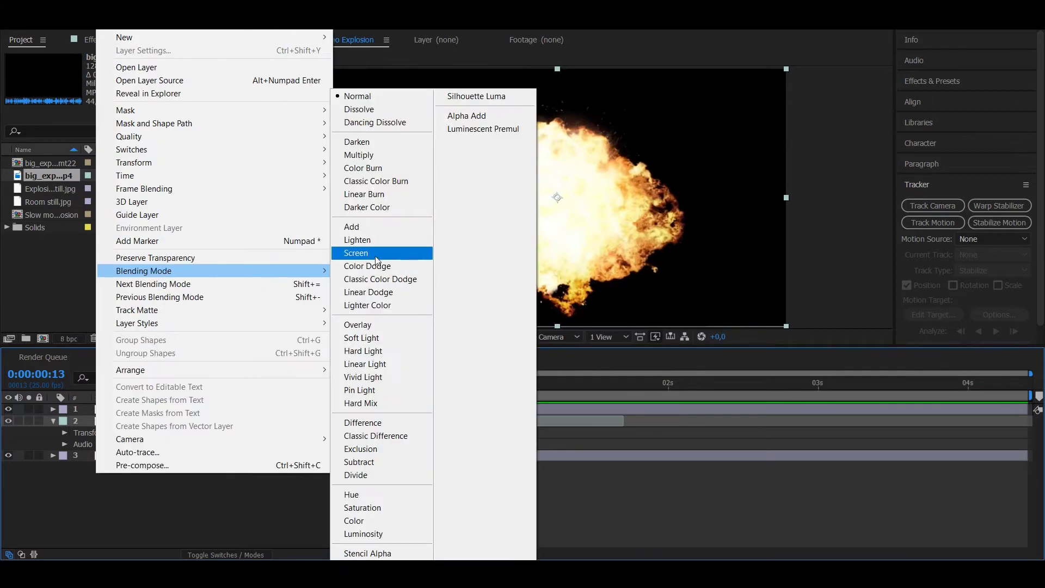
{"action": "left_click", "coordinate": [376, 255]}
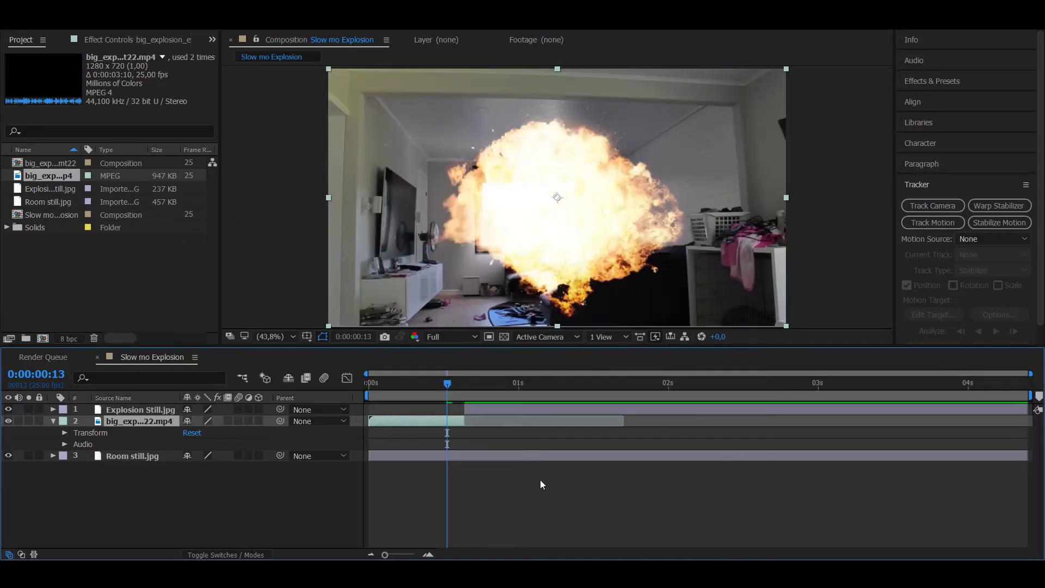
{"action": "key", "text": "ctrl+Up"}
{"action": "left_click_drag", "start_coordinate": [502, 381], "coordinate": [371, 384]}
{"action": "key", "text": "ctrl+Down"}
{"action": "key", "text": "F2"}
Place the explosion at 35.8, 841.4 with 150% scale and 35° rotation, checked at frame 6
{"action": "left_click", "coordinate": [389, 420]}
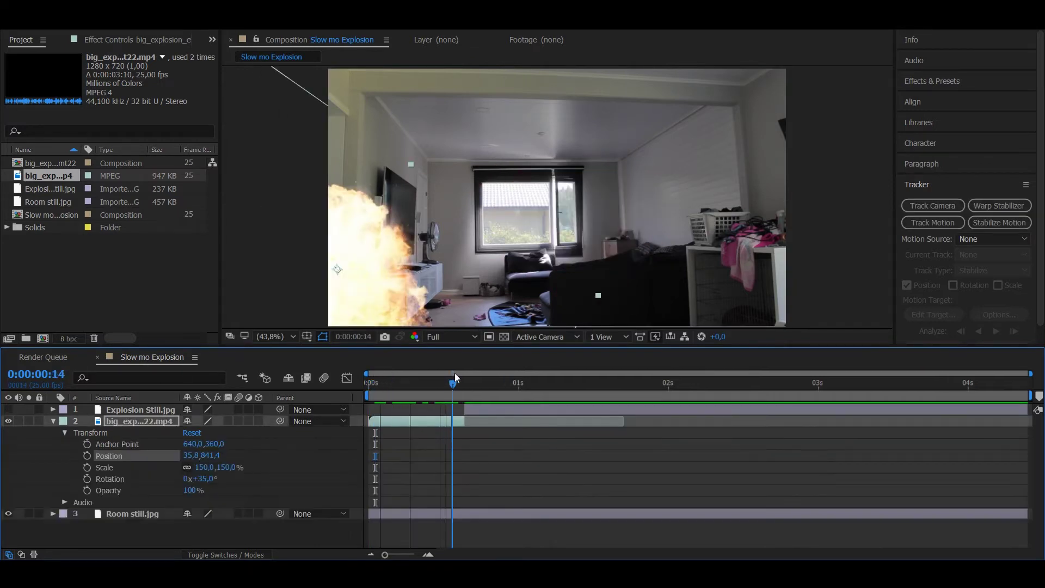
{"action": "left_click_drag", "start_coordinate": [455, 374], "coordinate": [364, 396]}
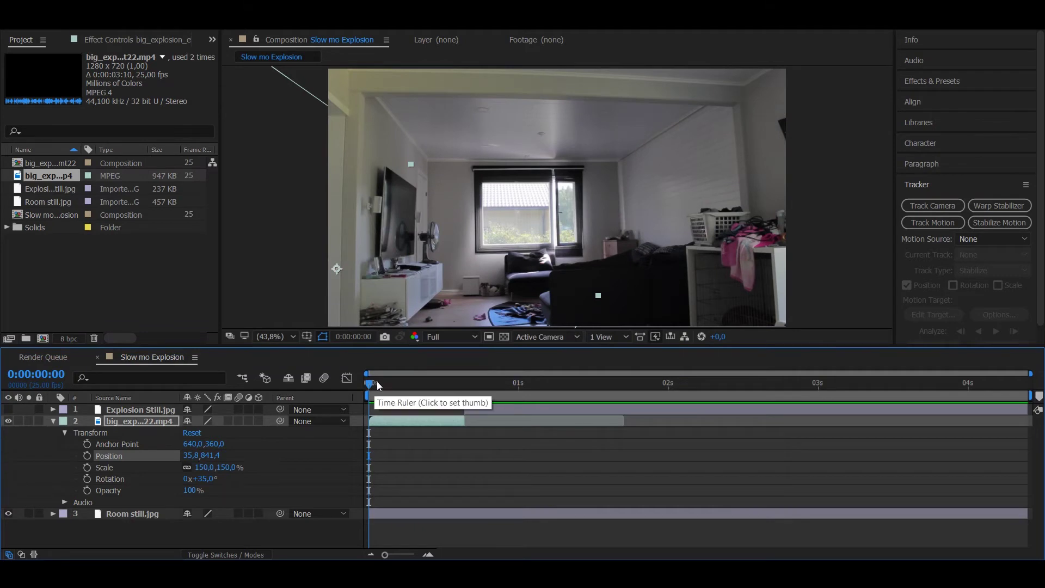
{"action": "mouse_move", "coordinate": [377, 381]}
{"action": "left_mouse_down"}
{"action": "mouse_move", "coordinate": [405, 379]}
{"action": "mouse_move", "coordinate": [349, 401]}
{"action": "mouse_move", "coordinate": [394, 387]}
{"action": "mouse_move", "coordinate": [369, 393]}
{"action": "mouse_move", "coordinate": [380, 384]}
{"action": "left_mouse_up"}
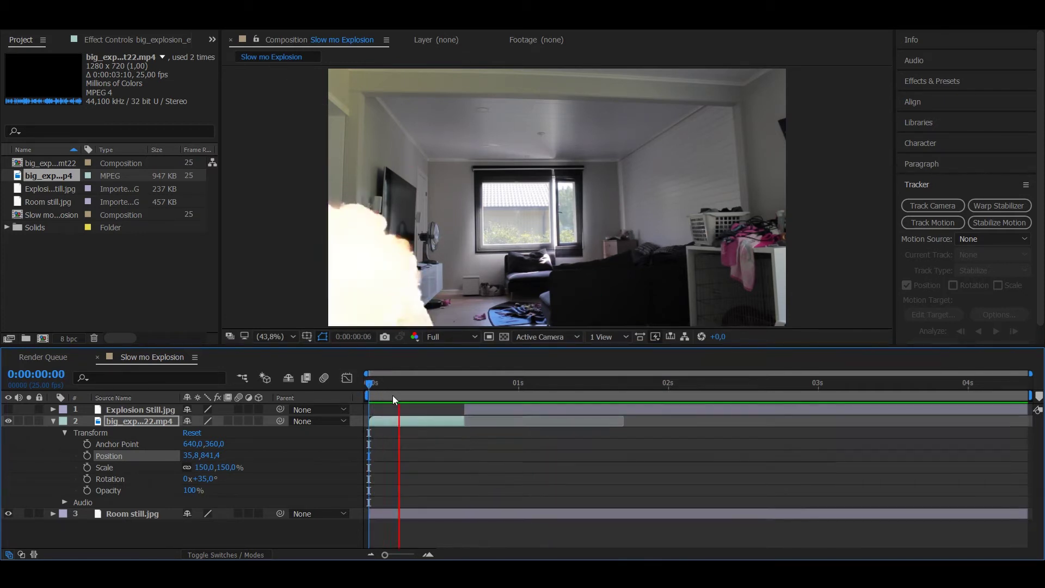
Keyframe the explosion's Scale at 0s, then enlarge it to 276.5% at frame 15
{"action": "left_click", "coordinate": [389, 420]}
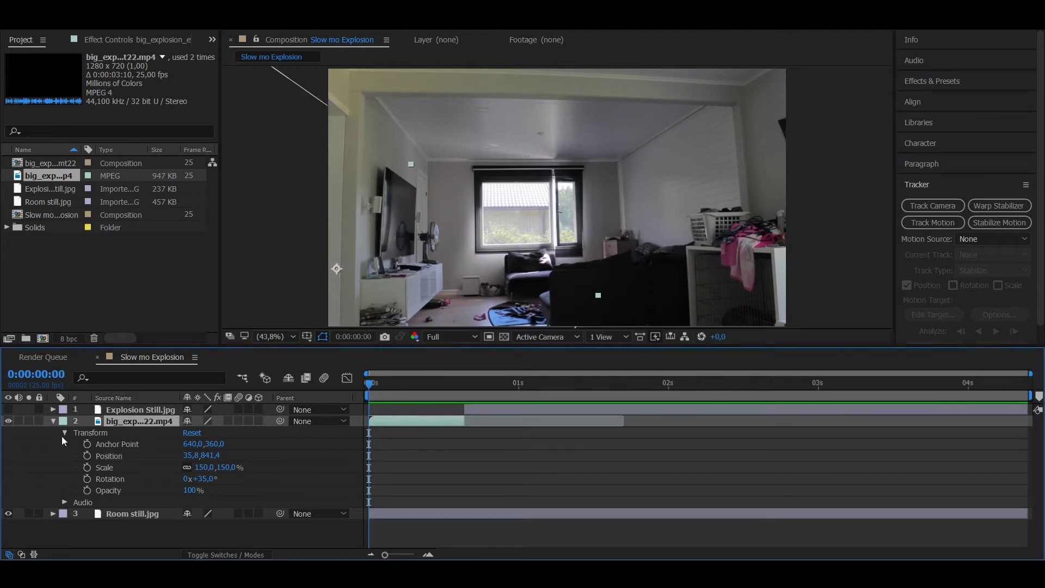
{"action": "left_click", "coordinate": [87, 467]}
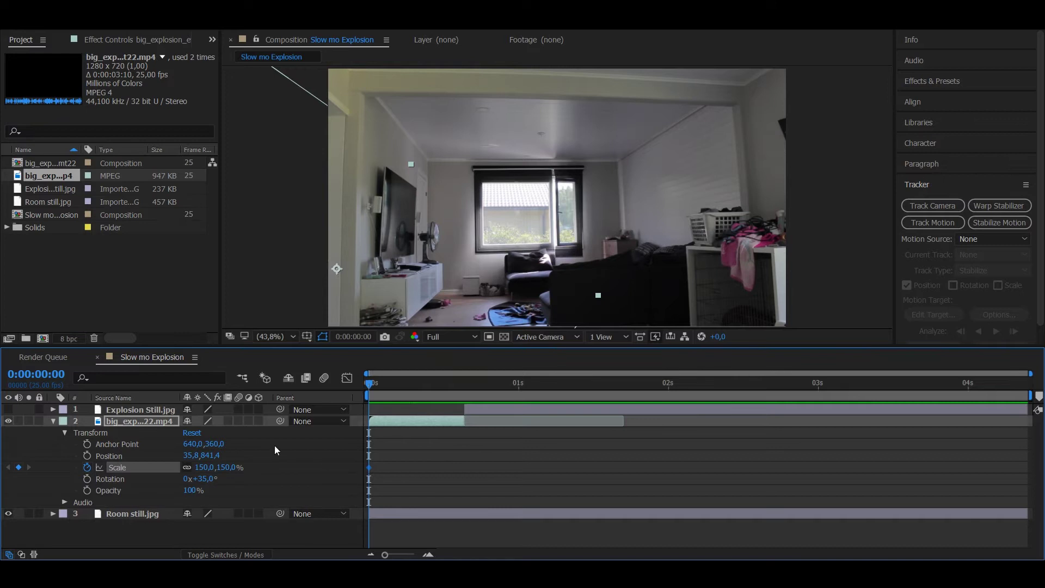
{"action": "left_click_drag", "start_coordinate": [374, 384], "coordinate": [459, 377]}
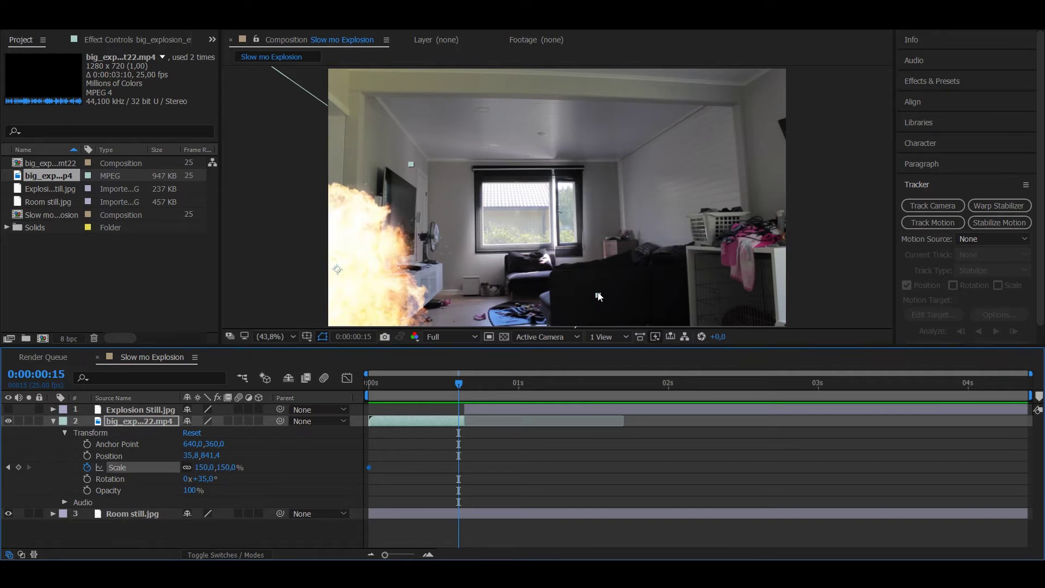
{"action": "left_click_drag", "start_coordinate": [599, 299], "coordinate": [800, 207]}
Preview the growing explosion around frame 15 and turn the Explosion Still layer back on
{"action": "left_click", "coordinate": [486, 413]}
{"action": "left_click_drag", "start_coordinate": [458, 383], "coordinate": [369, 385]}
{"action": "key", "text": "space"}
{"action": "key", "text": "space"}
{"action": "key", "text": "space"}
{"action": "key", "text": "space"}
{"action": "key", "text": "space"}
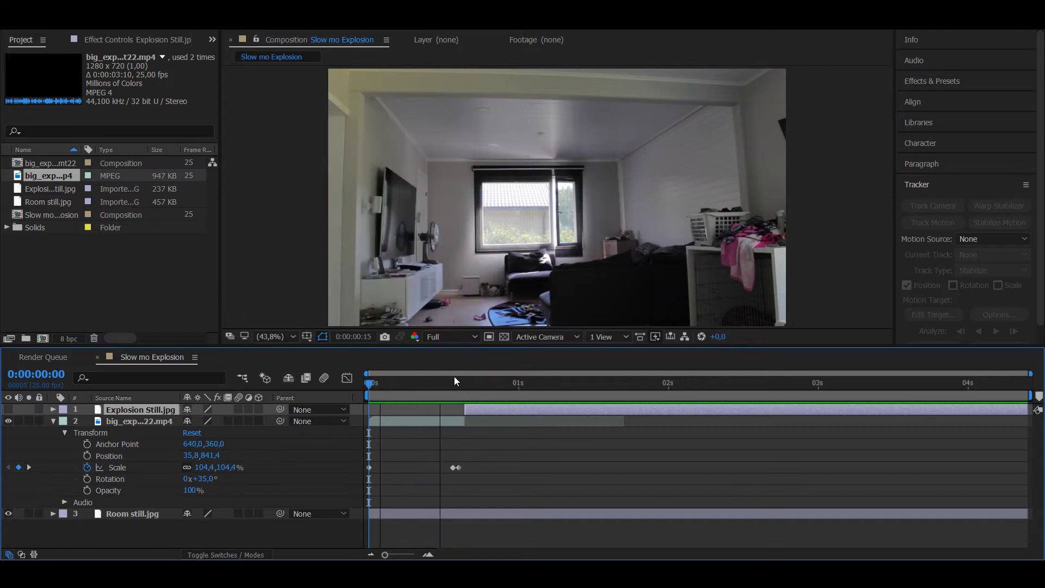
{"action": "left_click", "coordinate": [458, 381]}
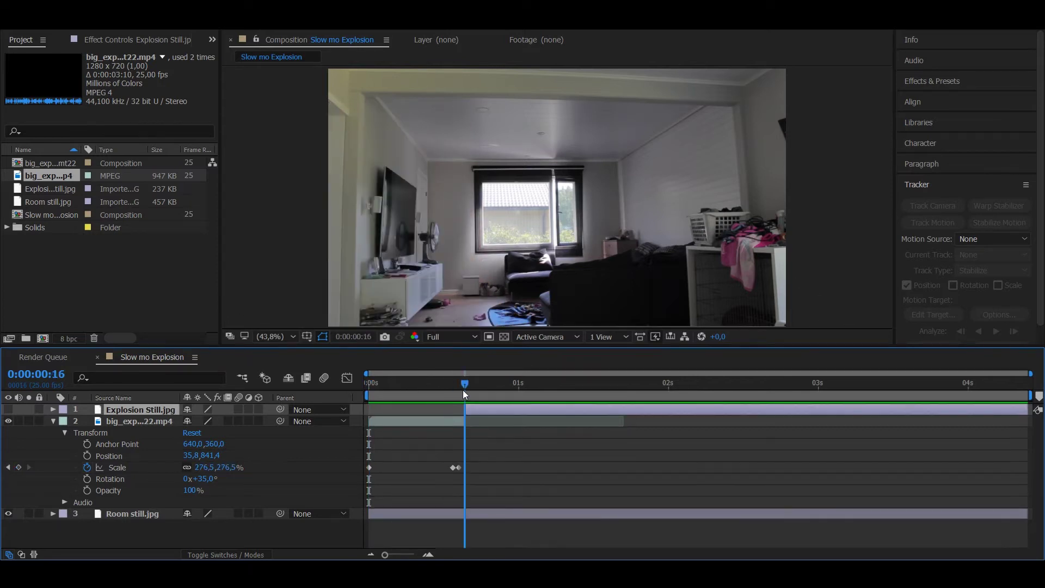
{"action": "left_click", "coordinate": [431, 423]}
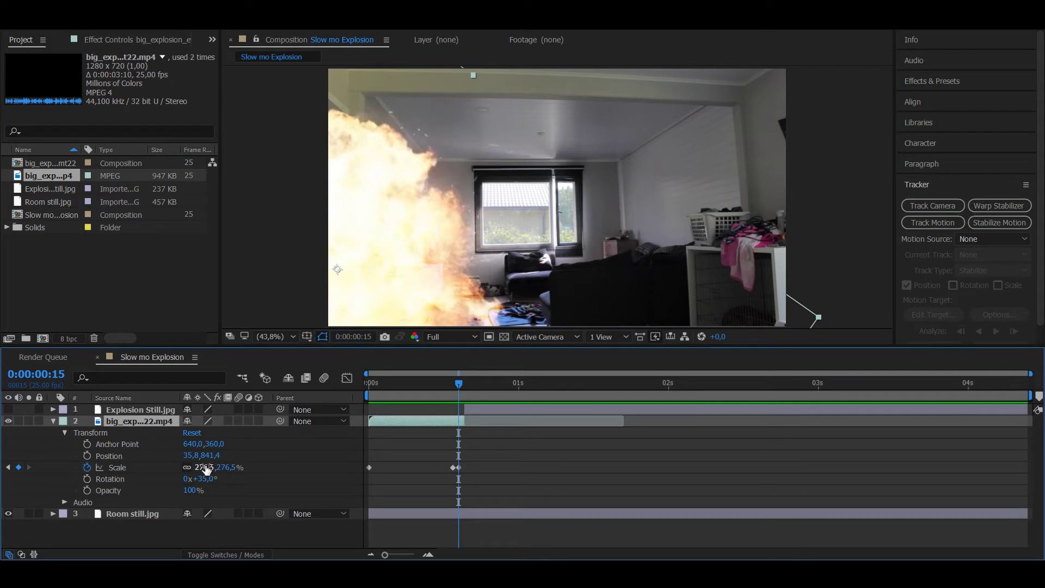
{"action": "left_click", "coordinate": [465, 382]}
{"action": "left_click", "coordinate": [493, 410]}
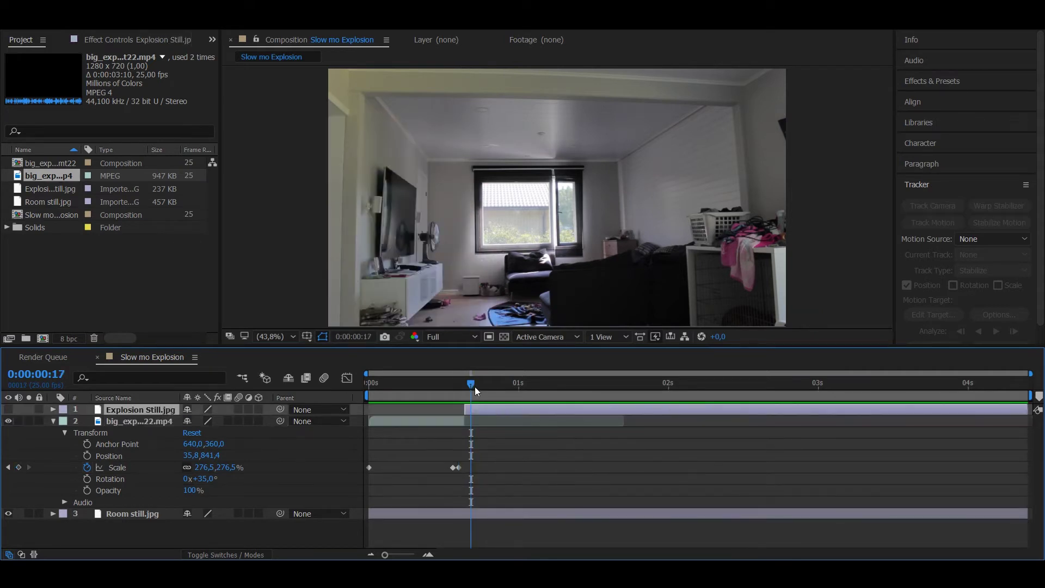
{"action": "left_click", "coordinate": [473, 383]}
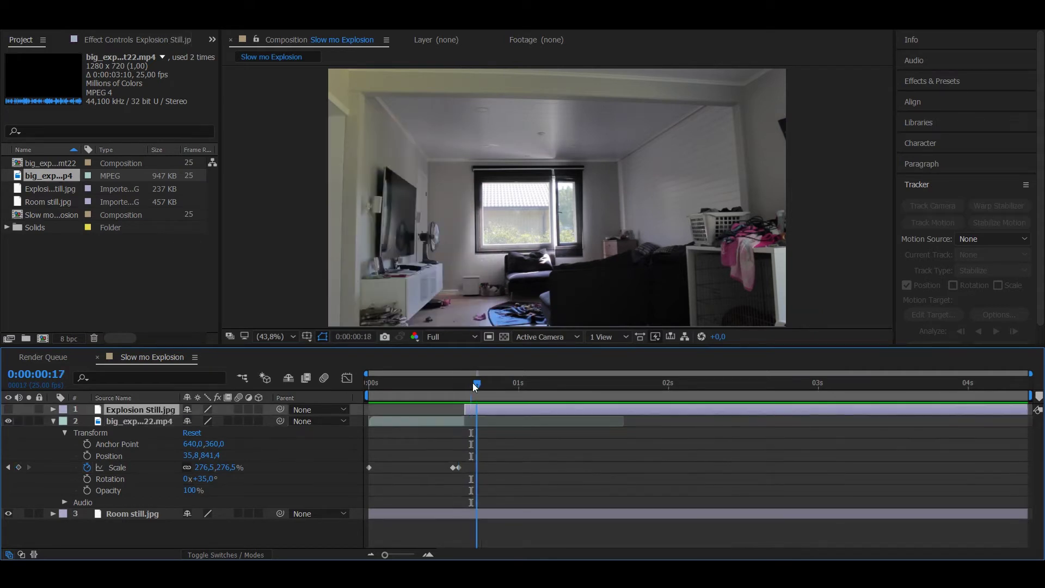
{"action": "left_click", "coordinate": [8, 409]}
Preview how the explosion hands over to the Explosion Still between frames 15 and 21
{"action": "mouse_move", "coordinate": [476, 385]}
{"action": "left_mouse_down"}
{"action": "mouse_move", "coordinate": [459, 395]}
{"action": "mouse_move", "coordinate": [488, 391]}
{"action": "mouse_move", "coordinate": [471, 387]}
{"action": "left_mouse_up"}
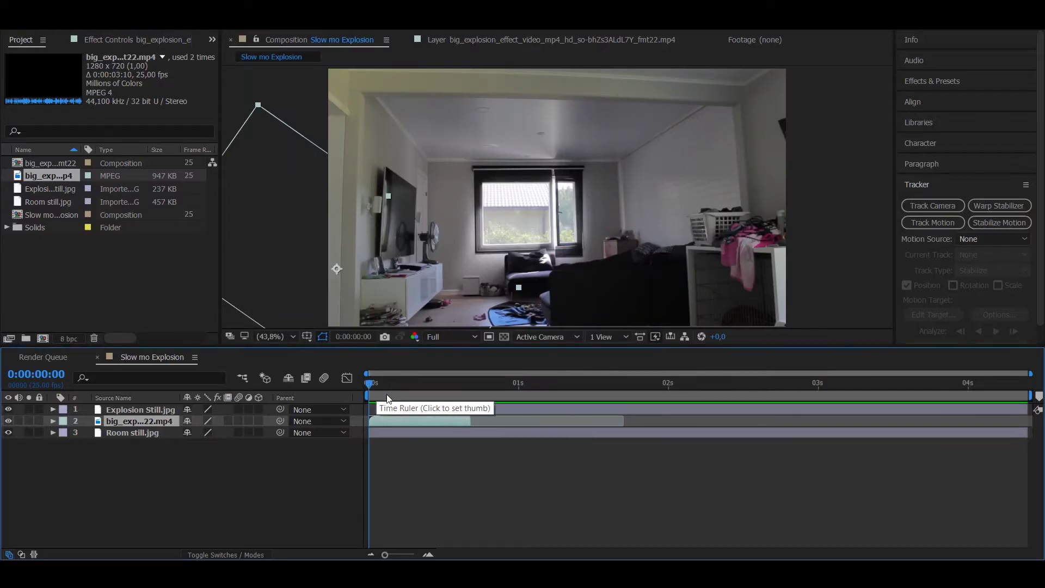
{"action": "key", "text": "space"}
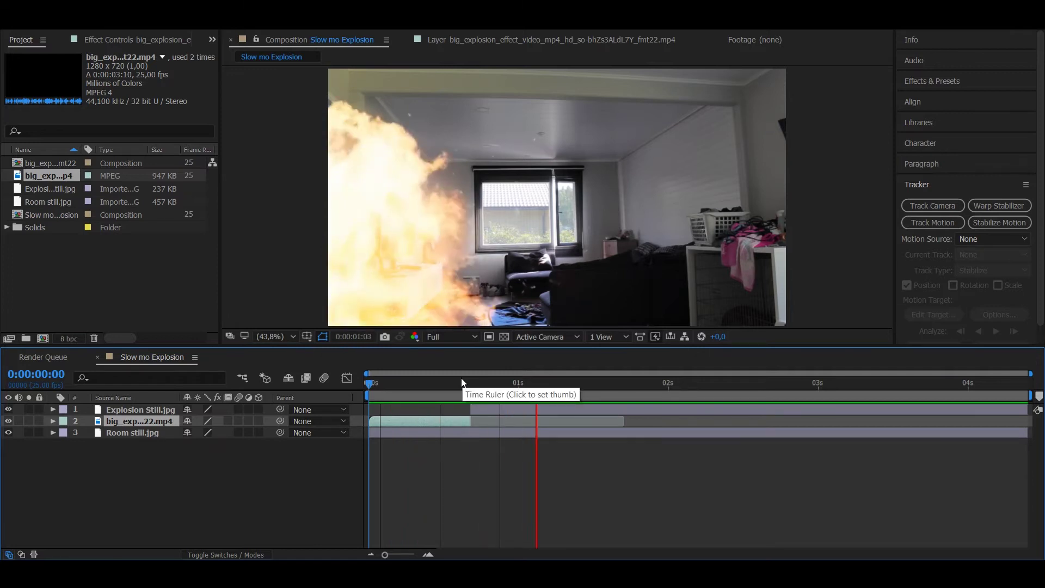
{"action": "left_click_drag", "start_coordinate": [476, 389], "coordinate": [498, 388]}
{"action": "left_click", "coordinate": [500, 407]}
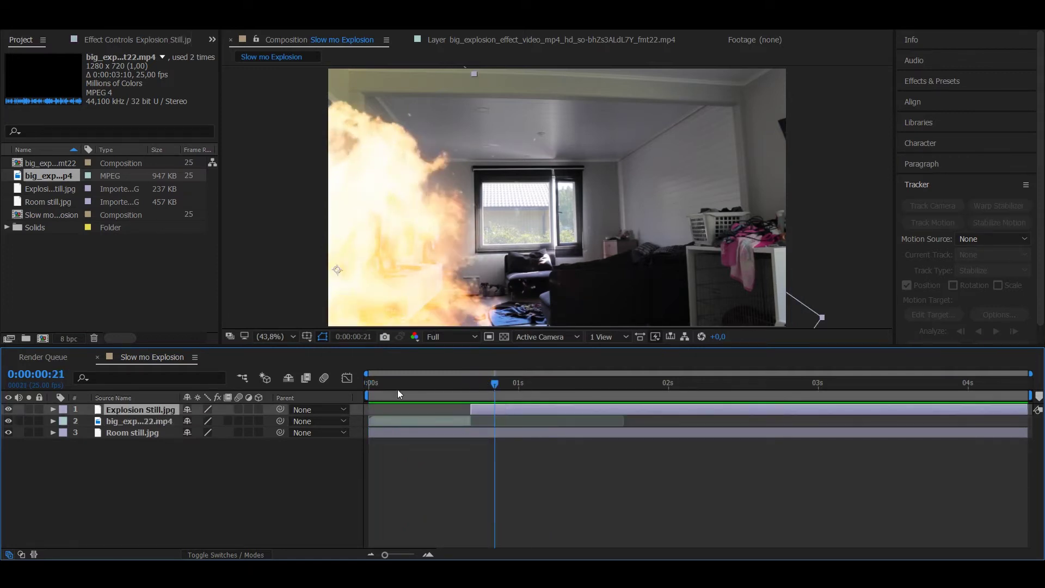
{"action": "left_click", "coordinate": [371, 390]}
{"action": "key", "text": "space"}
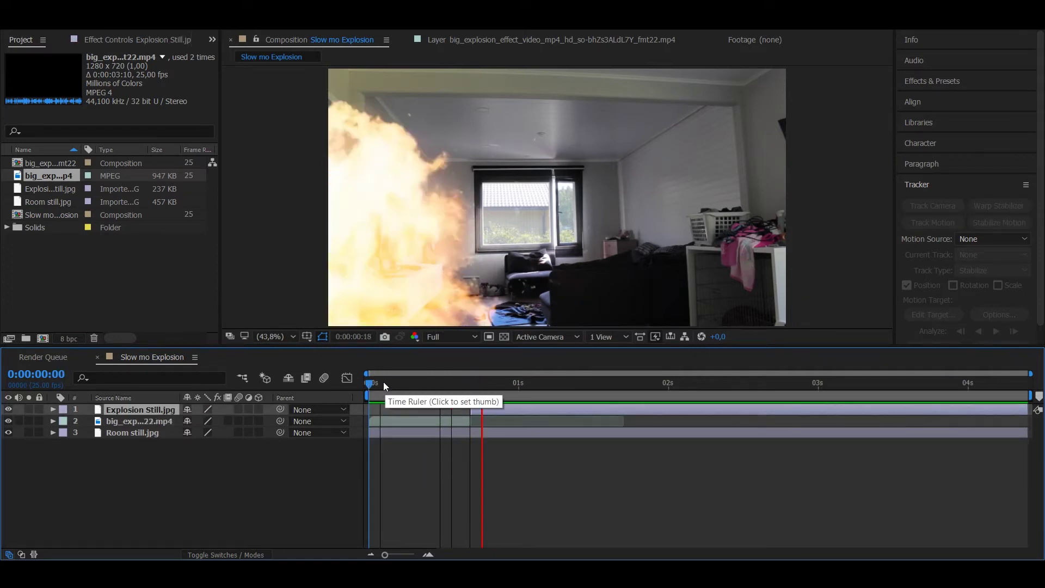
{"action": "key", "text": "space"}
Time-stretch the explosion clip with a Stretch Factor of 75
{"action": "left_click", "coordinate": [417, 420]}
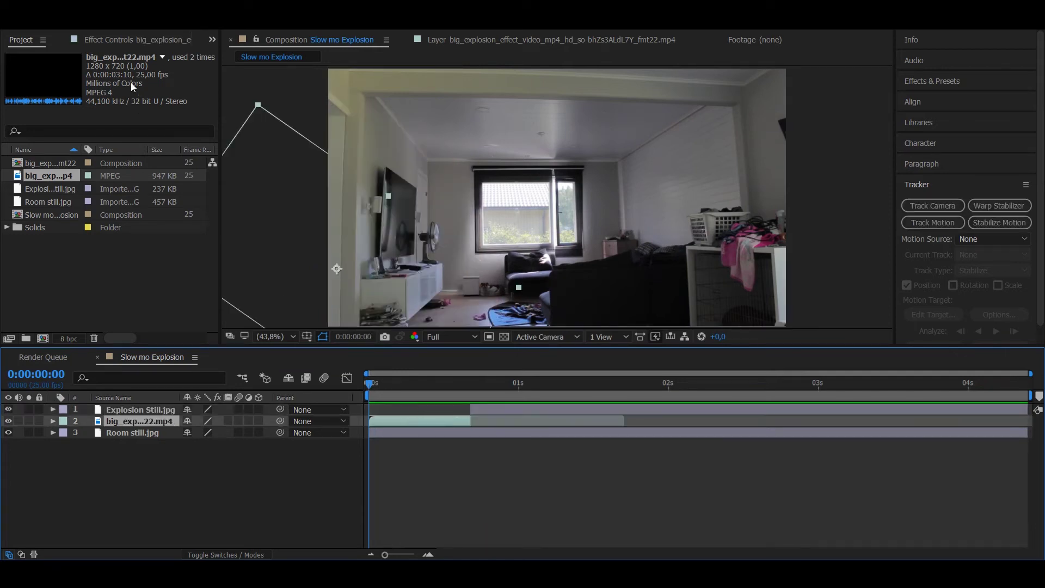
{"action": "right_click", "coordinate": [394, 82]}
{"action": "mouse_move", "coordinate": [475, 155]}
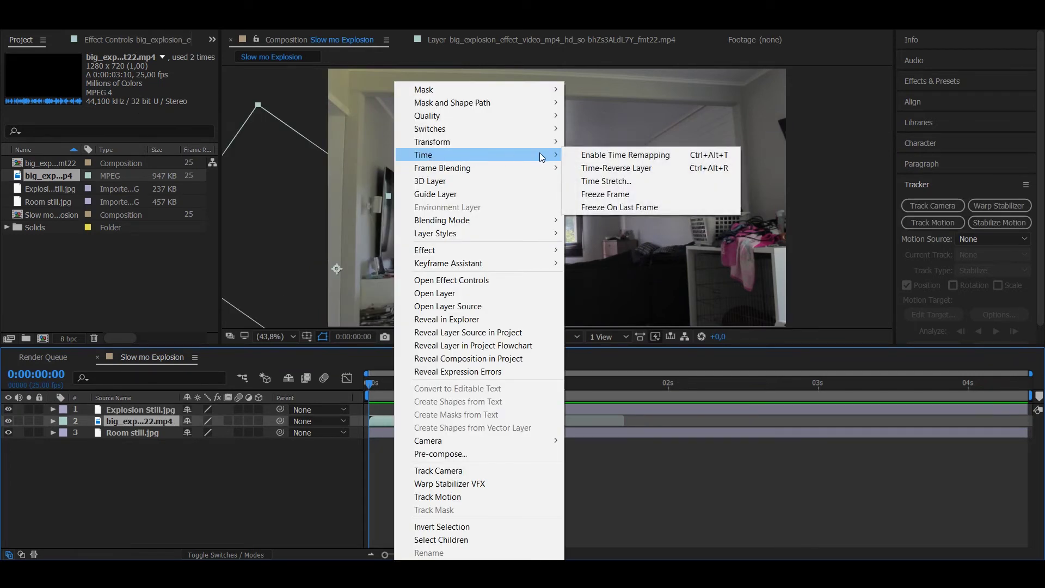
{"action": "left_click", "coordinate": [606, 181]}
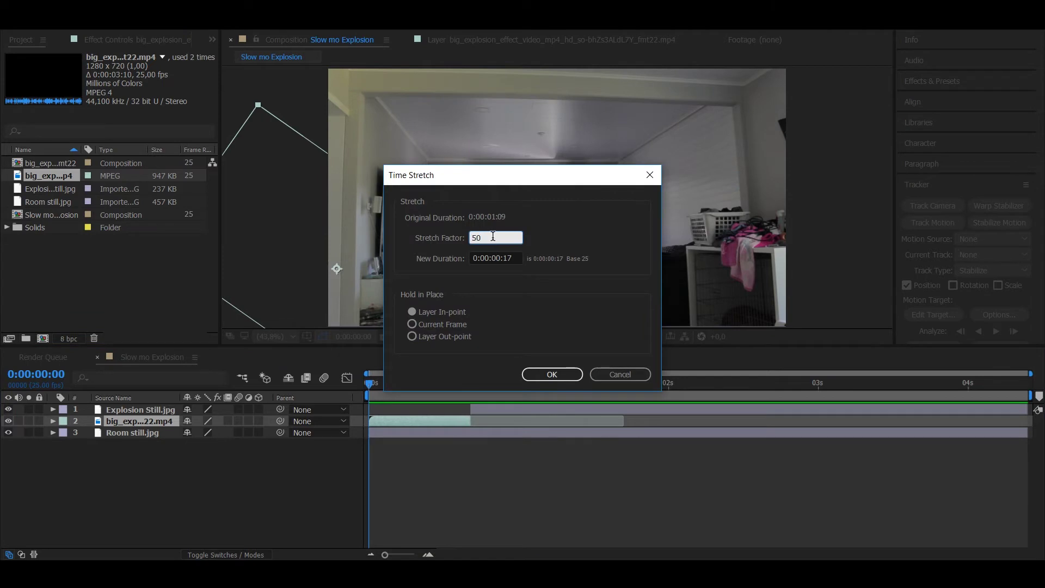
{"action": "type", "text": "75"}
{"action": "left_click", "coordinate": [551, 374]}
Slide the Explosion Still layer so it starts at the playhead where the clip ends
{"action": "key", "text": "space"}
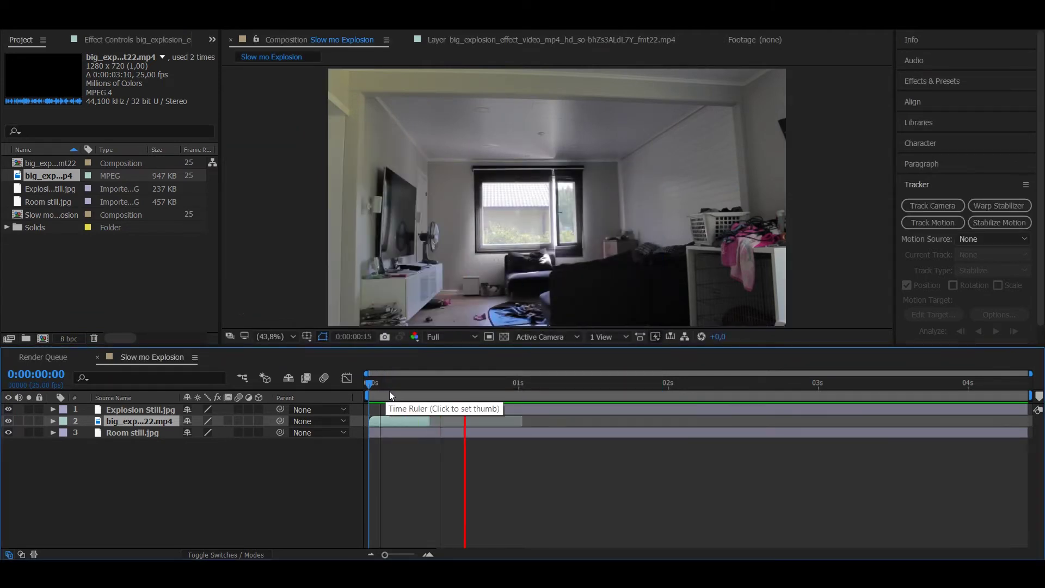
{"action": "left_click_drag", "start_coordinate": [374, 382], "coordinate": [423, 385]}
{"action": "left_click_drag", "start_coordinate": [491, 410], "coordinate": [344, 404]}
At frame 11, apply Distort > Turbulent Displace to the Explosion Still layer
{"action": "key", "text": "space"}
{"action": "left_click", "coordinate": [439, 386]}
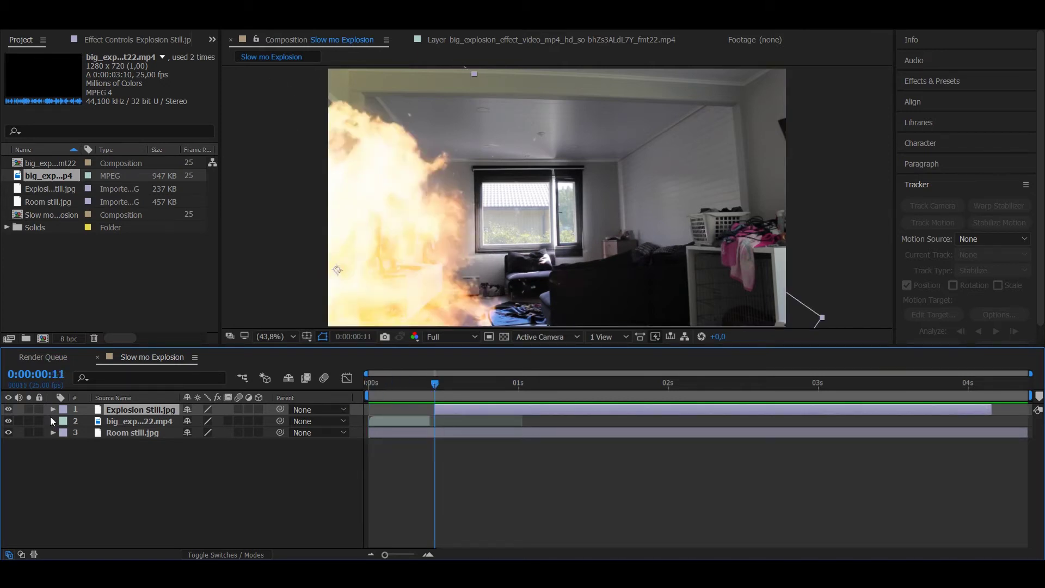
{"action": "mouse_move", "coordinate": [430, 382]}
{"action": "left_mouse_down"}
{"action": "mouse_move", "coordinate": [550, 387]}
{"action": "mouse_move", "coordinate": [437, 395]}
{"action": "left_mouse_up"}
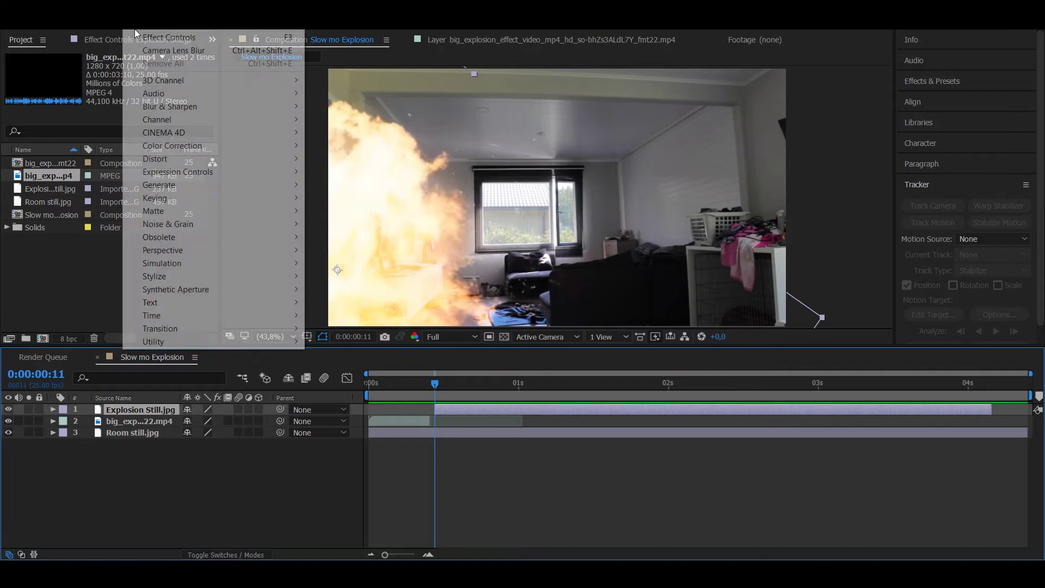
{"action": "mouse_move", "coordinate": [188, 159]}
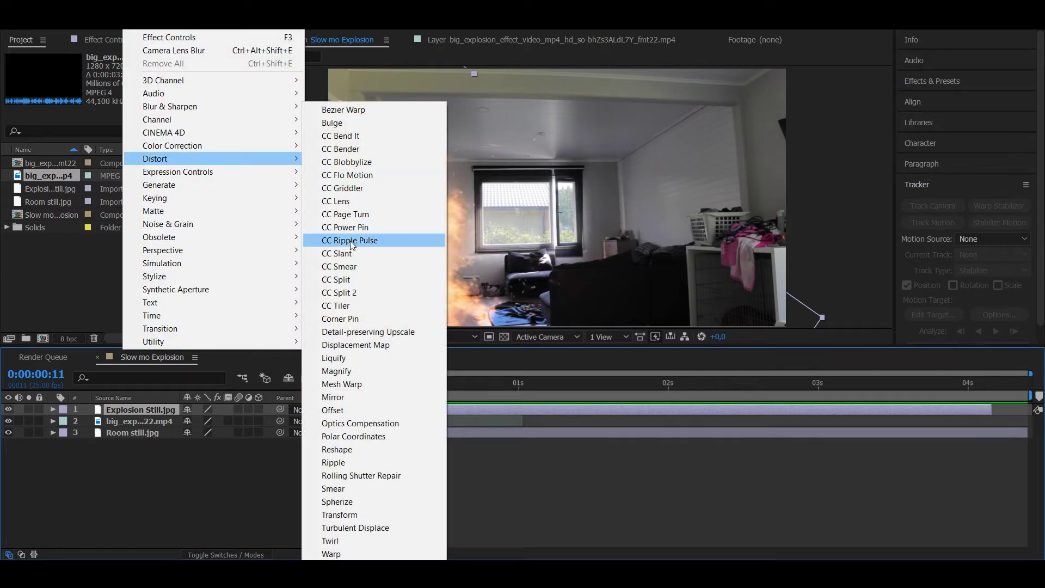
{"action": "left_click", "coordinate": [364, 530]}
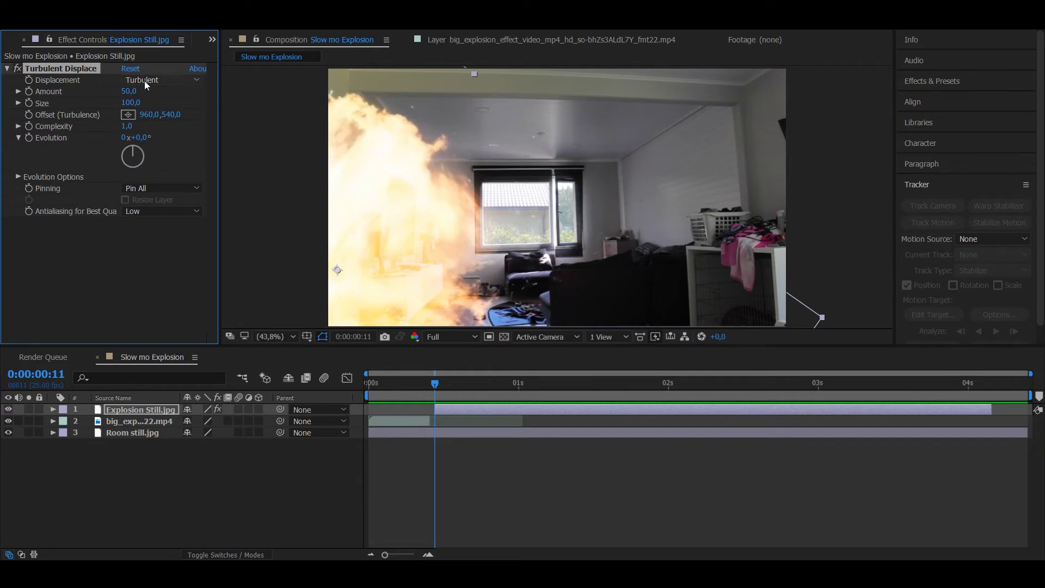
Set Turbulent Displace Size to 10 and keyframe Evolution from frame 11 to the still's end
{"action": "left_click", "coordinate": [132, 102]}
{"action": "type", "text": "10"}
{"action": "key", "text": "Return"}
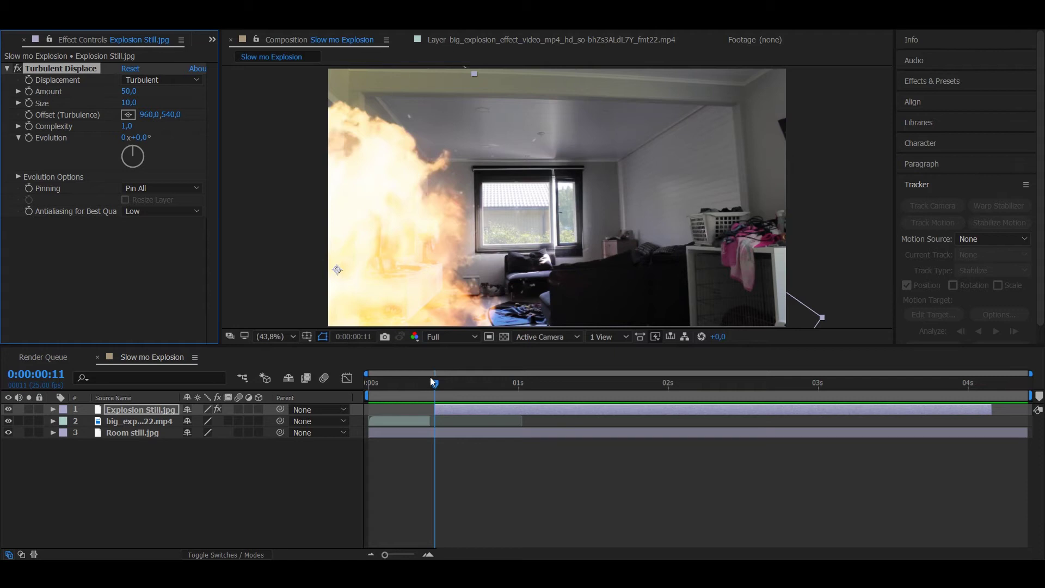
{"action": "left_click", "coordinate": [29, 138]}
{"action": "left_click_drag", "start_coordinate": [436, 382], "coordinate": [986, 388]}
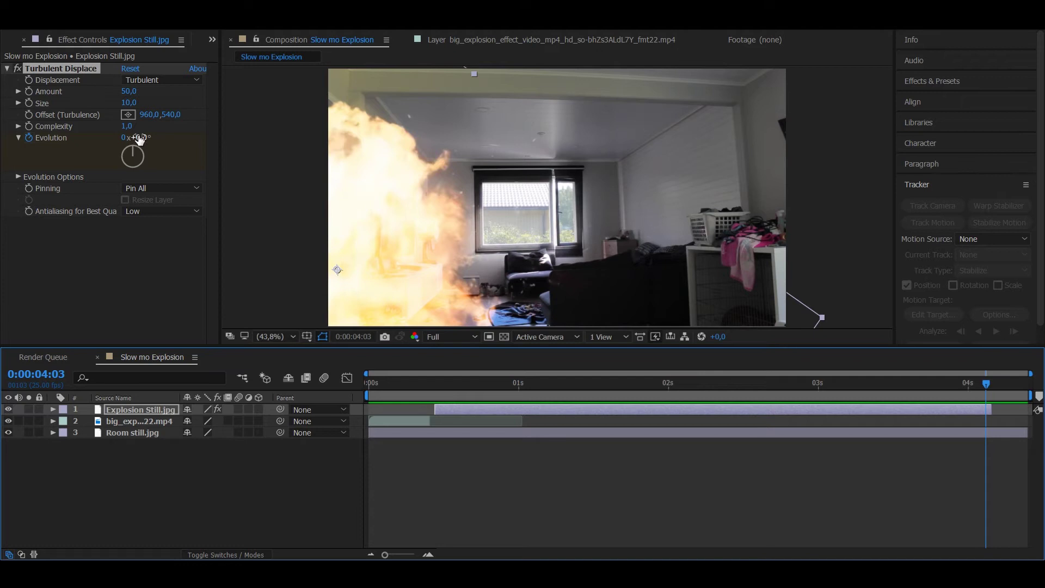
{"action": "left_click_drag", "start_coordinate": [139, 139], "coordinate": [479, 140]}
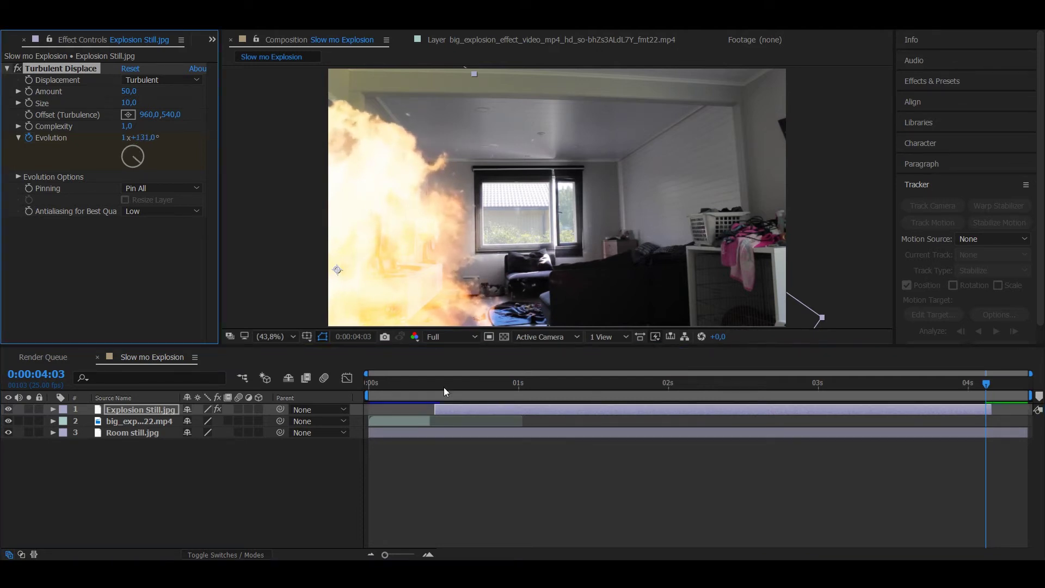
Raise the final Evolution keyframe to about 2x+83° and preview the turbulence
{"action": "left_click_drag", "start_coordinate": [442, 388], "coordinate": [422, 396]}
{"action": "key", "text": "space"}
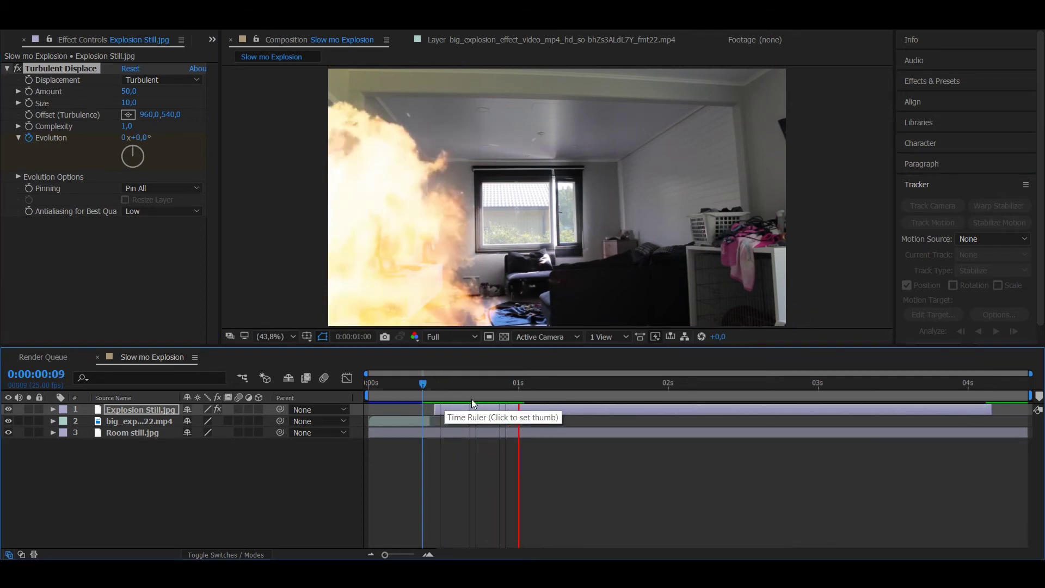
{"action": "left_click_drag", "start_coordinate": [504, 393], "coordinate": [985, 383]}
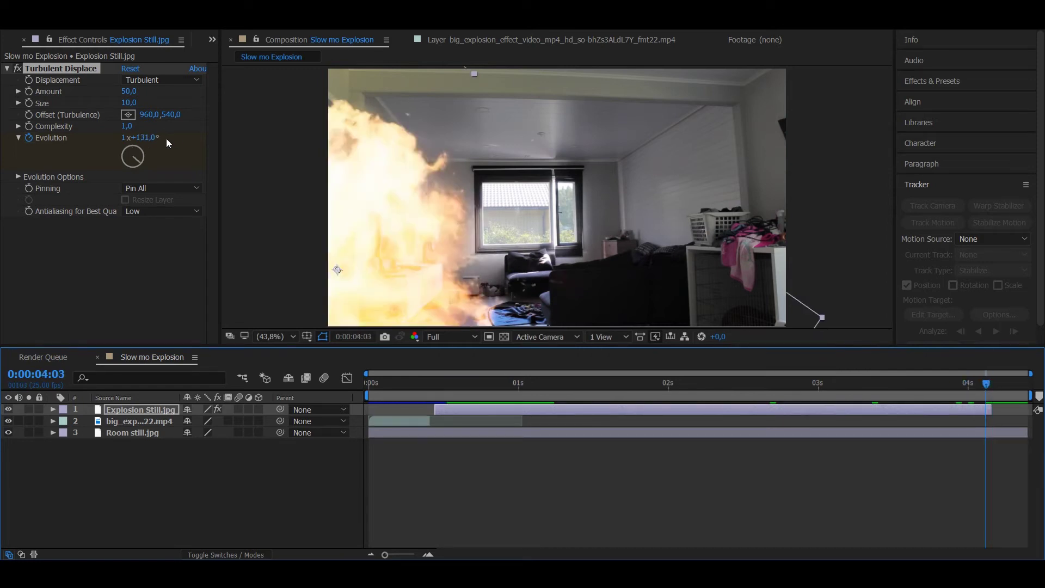
{"action": "left_click_drag", "start_coordinate": [137, 139], "coordinate": [471, 230]}
{"action": "left_click", "coordinate": [411, 392]}
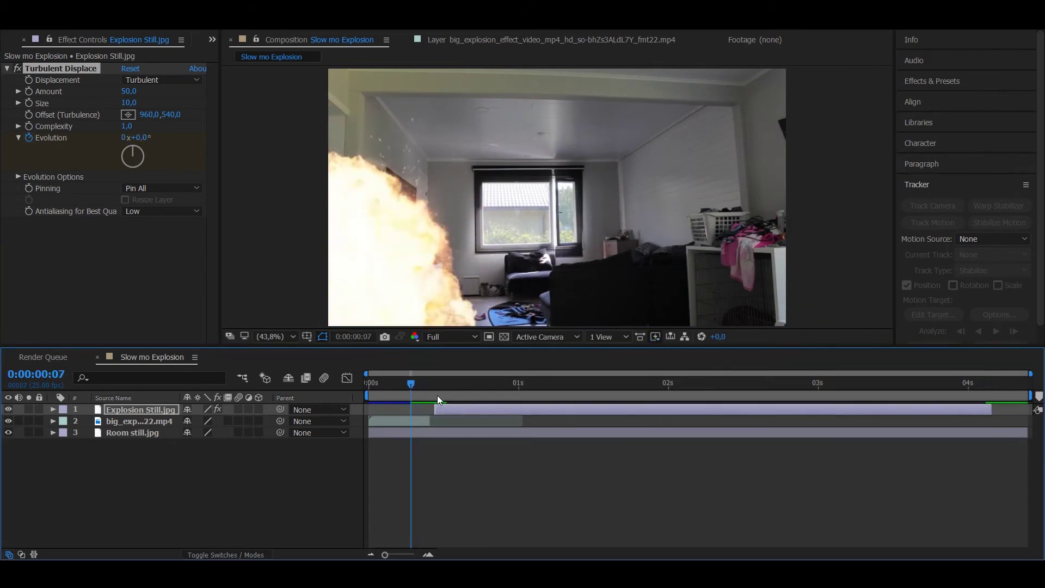
{"action": "key", "text": "space"}
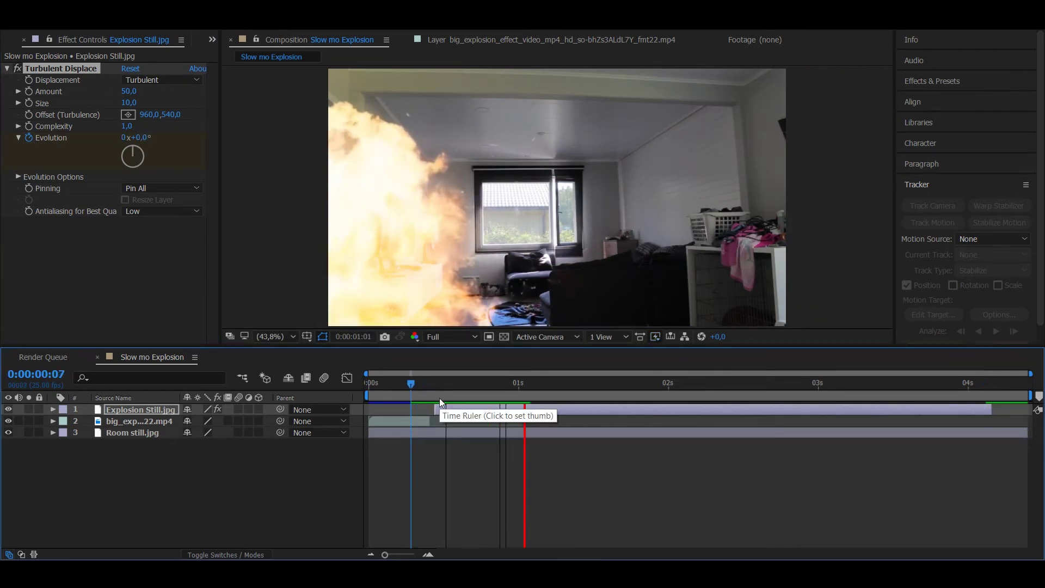
{"action": "left_click", "coordinate": [440, 402]}
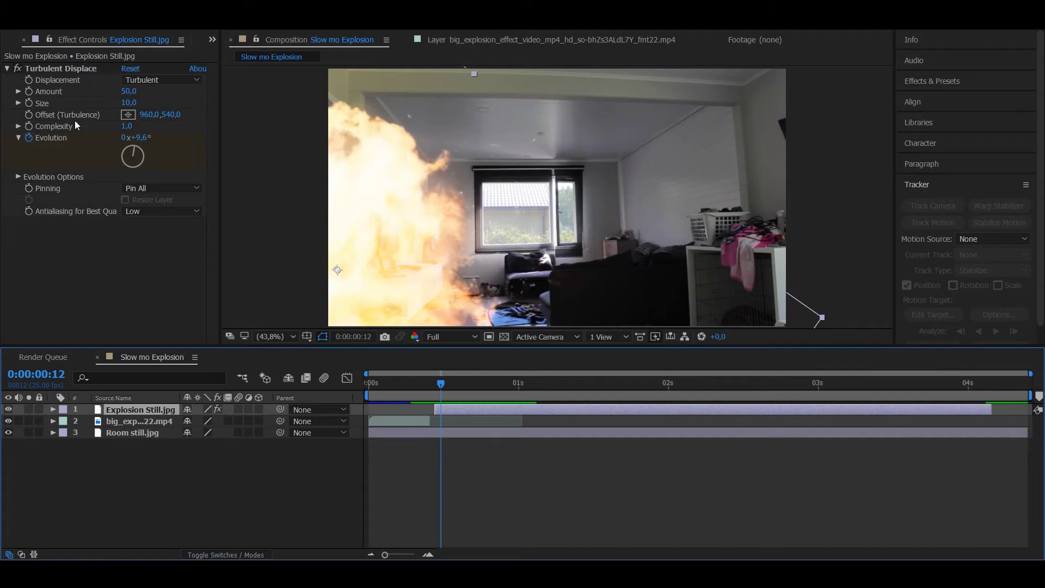
Set Turbulent Displace Complexity to 6
{"action": "left_click", "coordinate": [126, 126]}
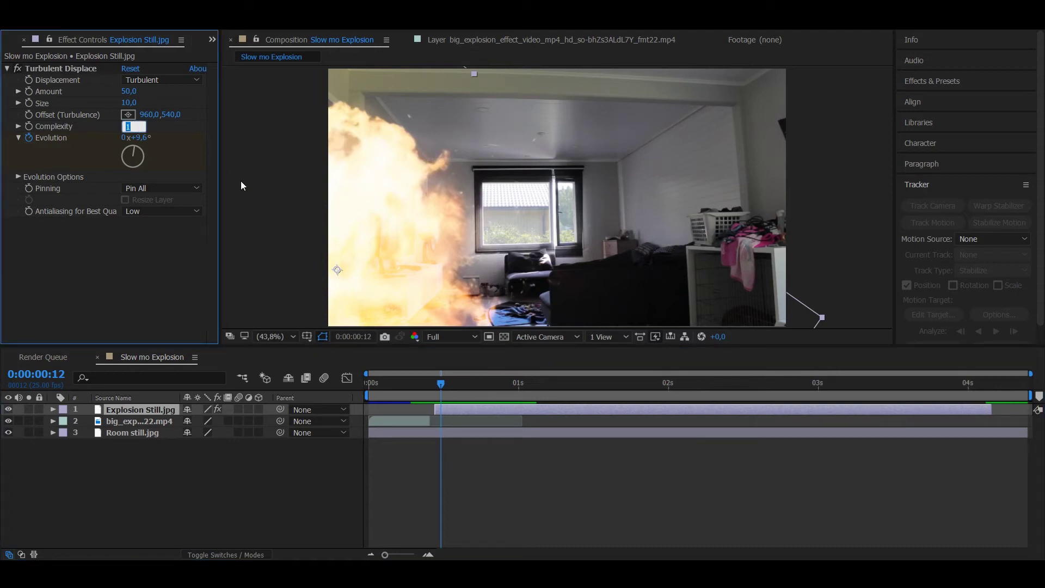
{"action": "type", "text": "6"}
{"action": "key", "text": "Return"}
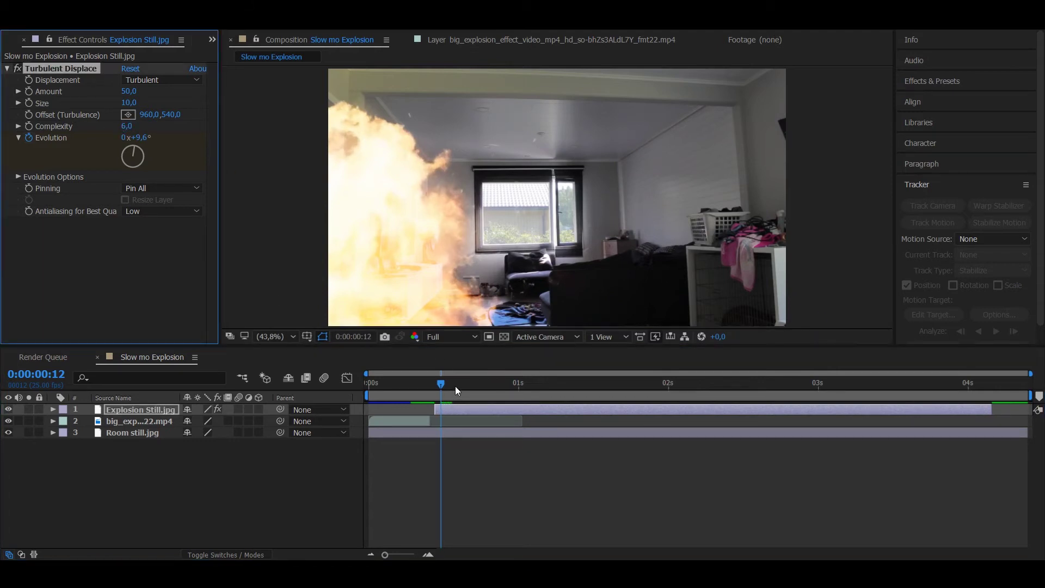
{"action": "left_click", "coordinate": [434, 382]}
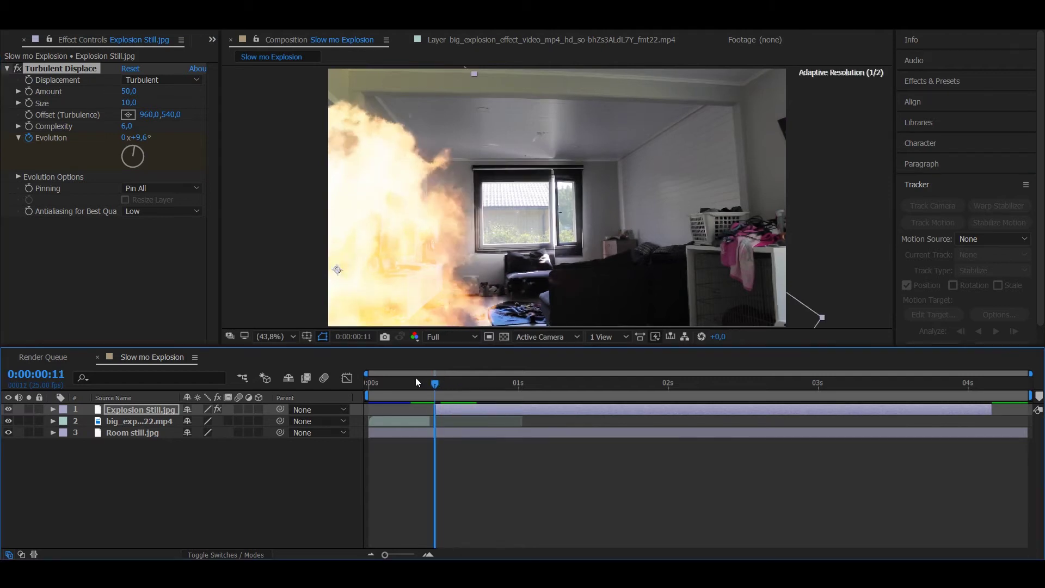
{"action": "left_click", "coordinate": [18, 79]}
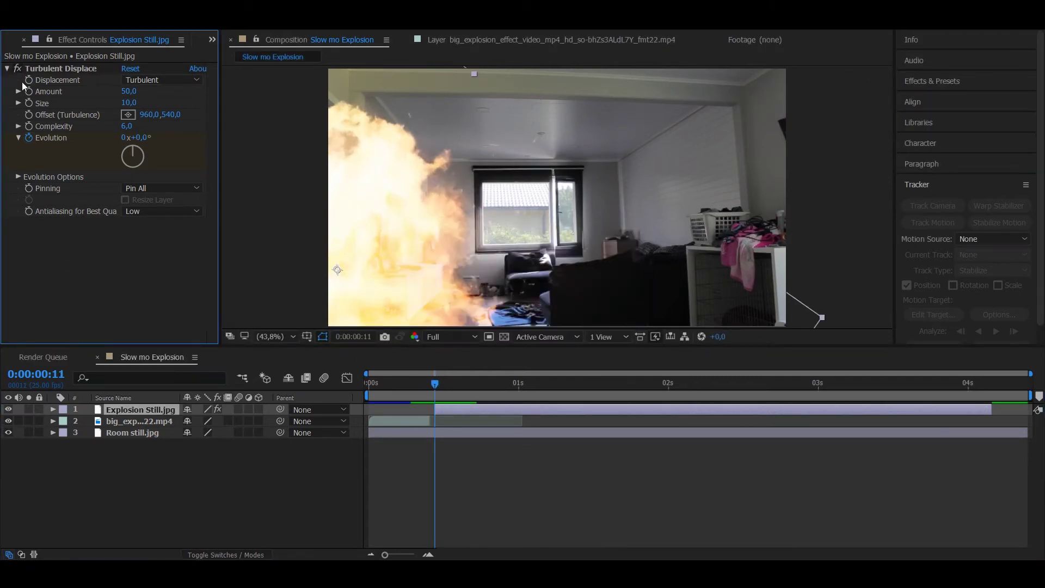
Keyframe the still's Scale and Position, scaling to 201.6% and nudging right at 0:00:04:03
{"action": "left_click", "coordinate": [52, 409]}
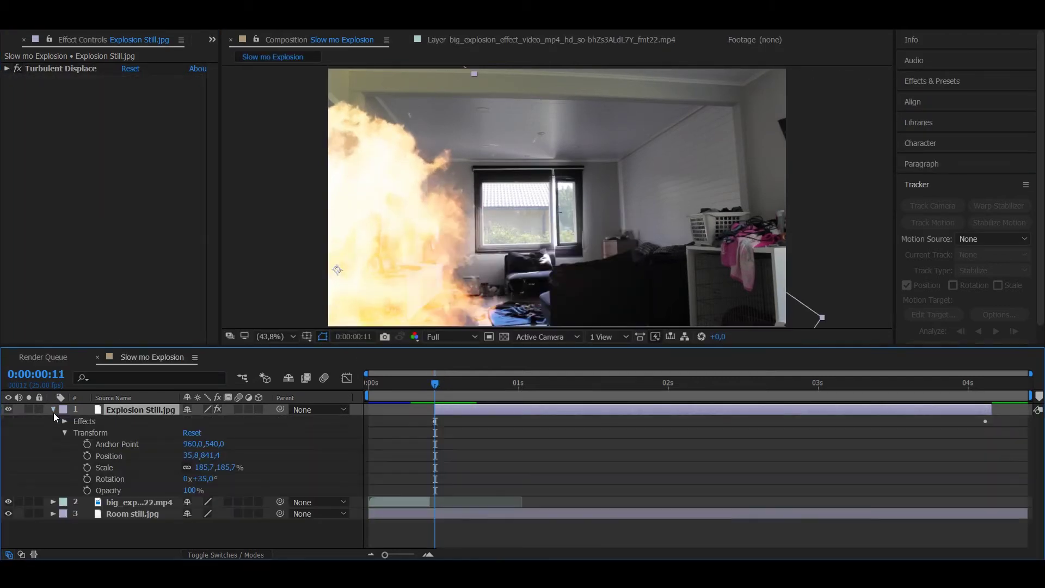
{"action": "left_click", "coordinate": [87, 467]}
{"action": "left_click", "coordinate": [87, 456]}
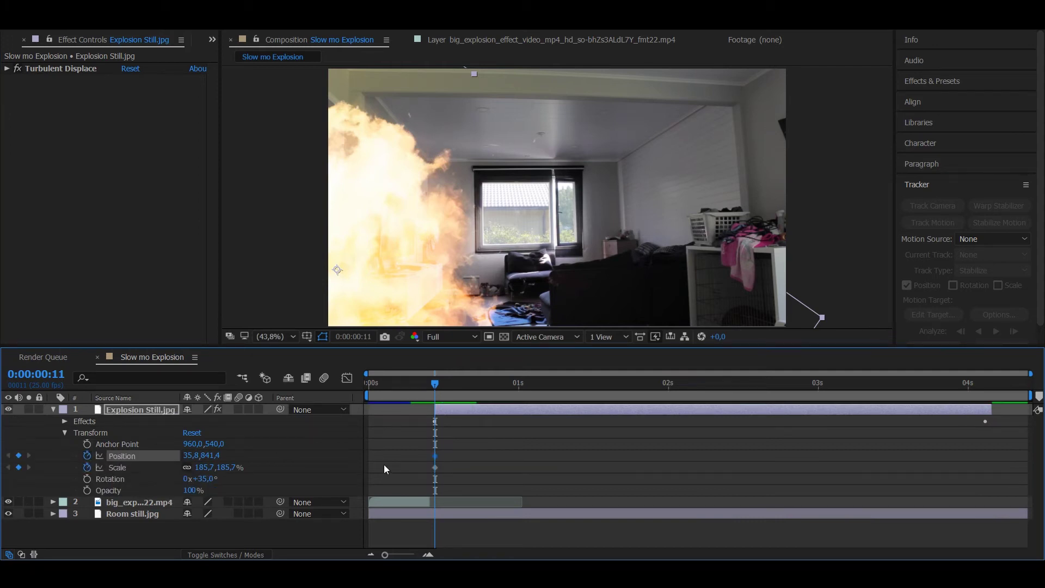
{"action": "left_click", "coordinate": [456, 412]}
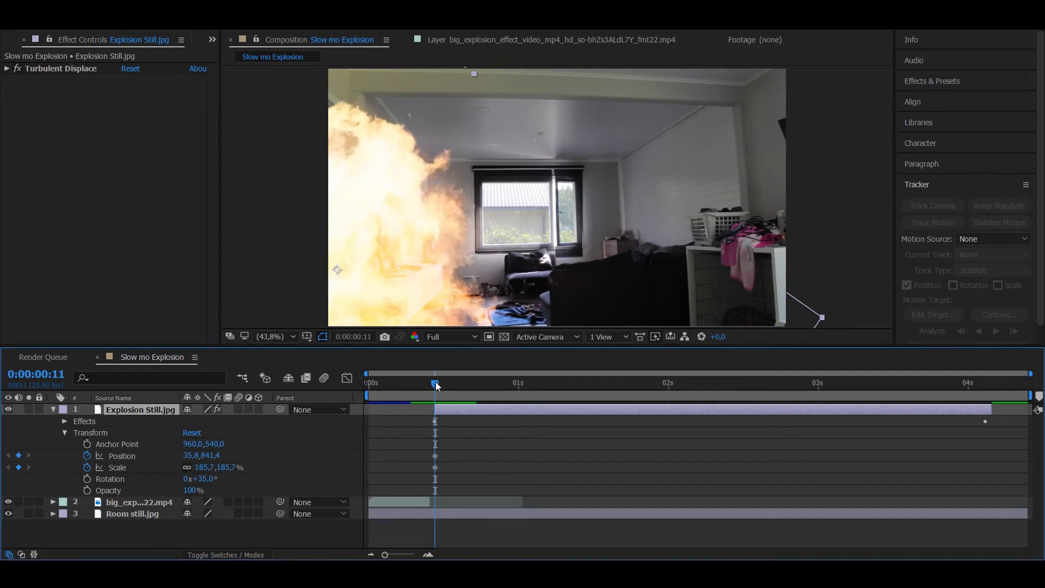
{"action": "left_click_drag", "start_coordinate": [437, 385], "coordinate": [988, 390]}
{"action": "left_click_drag", "start_coordinate": [823, 320], "coordinate": [880, 296]}
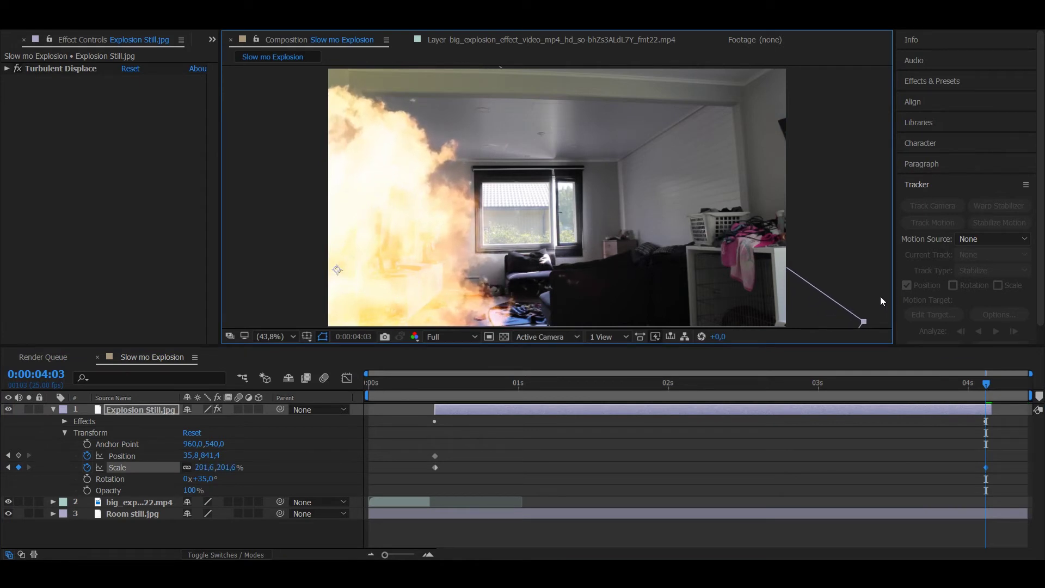
{"action": "left_click_drag", "start_coordinate": [425, 272], "coordinate": [428, 272]}
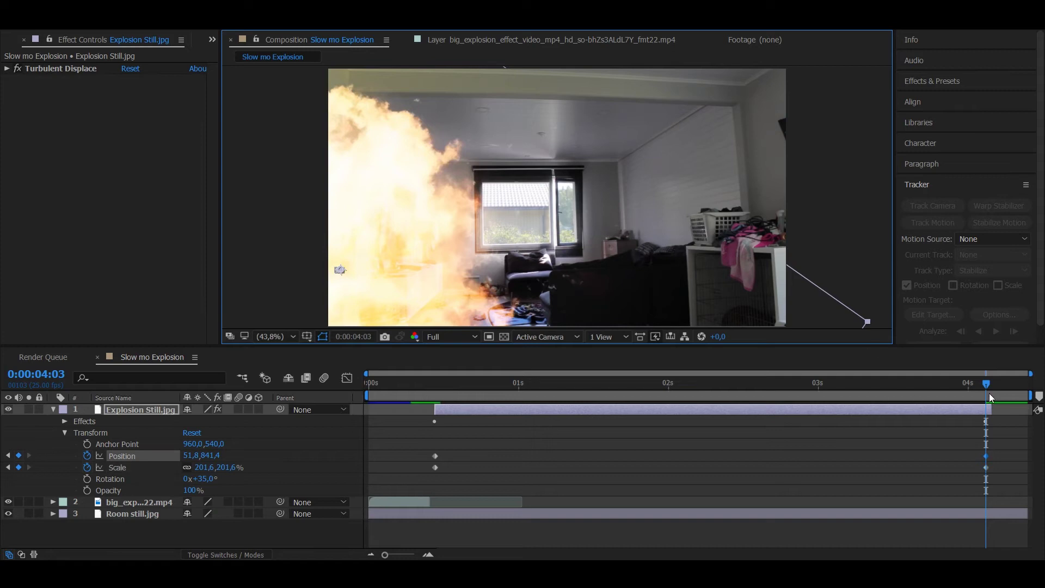
Preview the still's slow zoom from the start of the composition
{"action": "left_click", "coordinate": [388, 396]}
{"action": "key", "text": "space"}
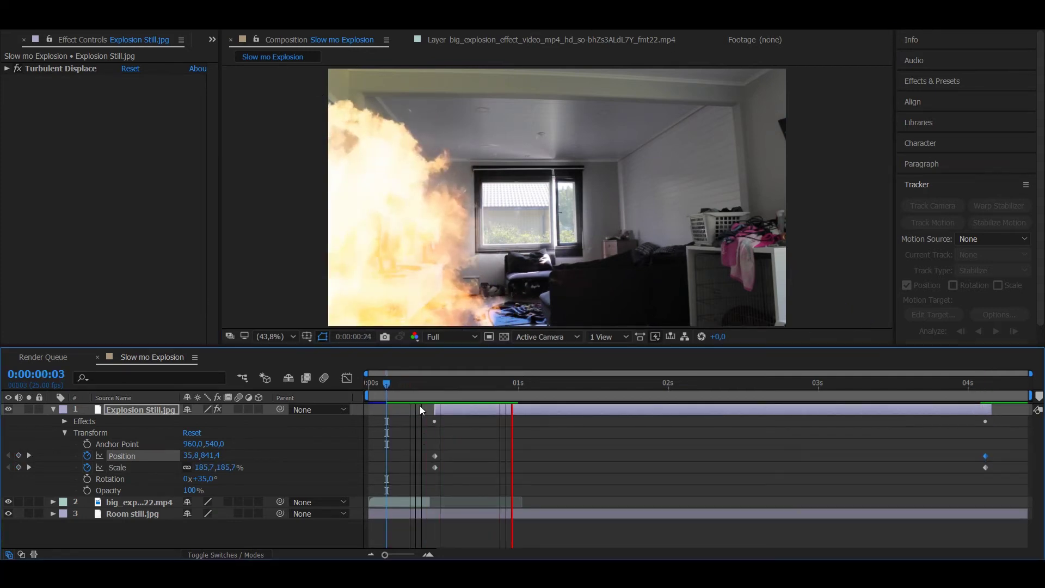
{"action": "key", "text": "space"}
{"action": "left_click", "coordinate": [446, 383]}
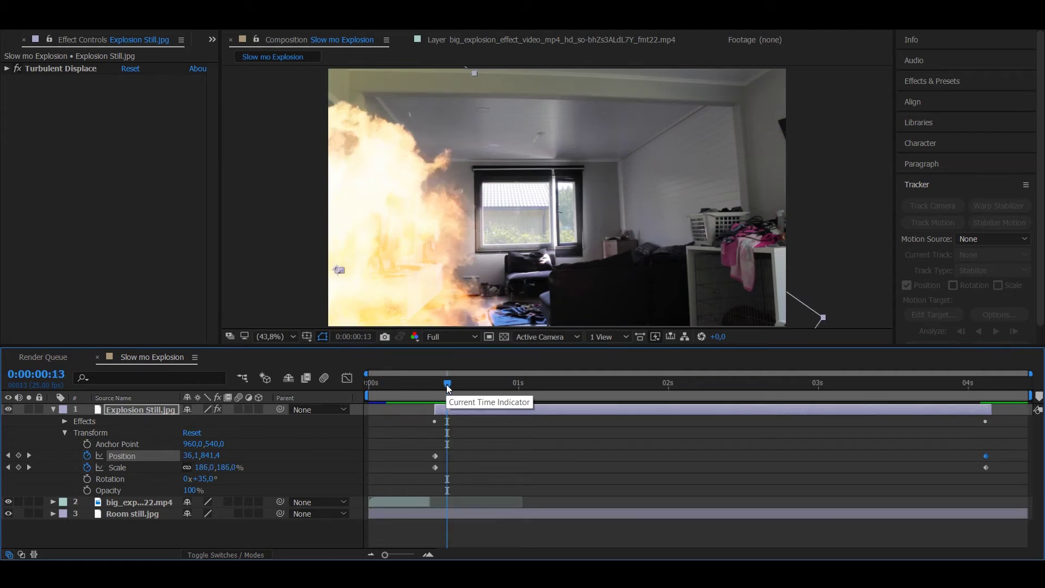
{"action": "key", "text": "Home"}
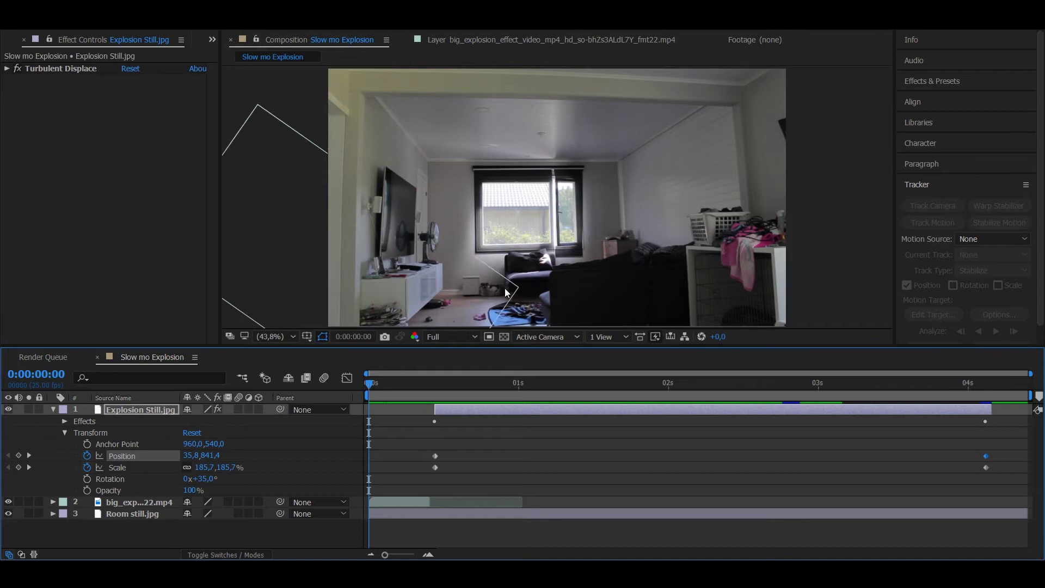
{"action": "key", "text": "space"}
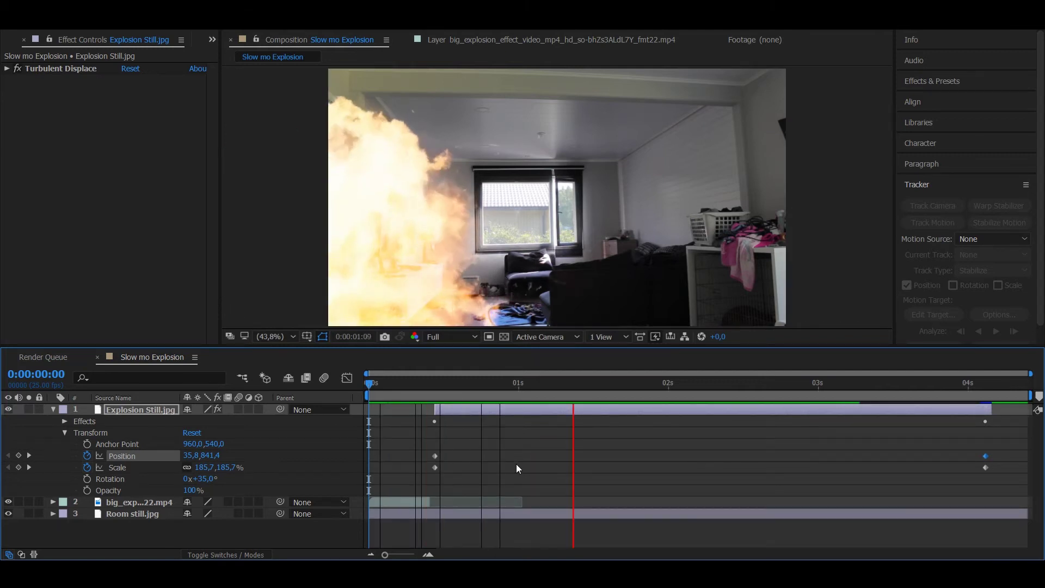
{"action": "left_click", "coordinate": [429, 382]}
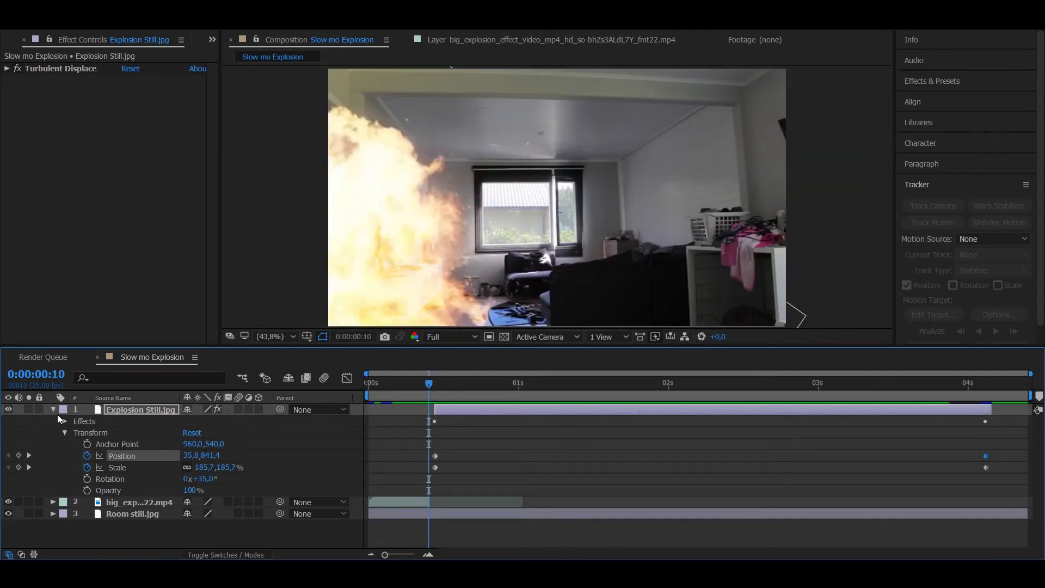
Apply Stylize > Glow to the explosion footage with Threshold 100% and Radius 92
{"action": "left_click", "coordinate": [54, 409]}
{"action": "left_click", "coordinate": [409, 417]}
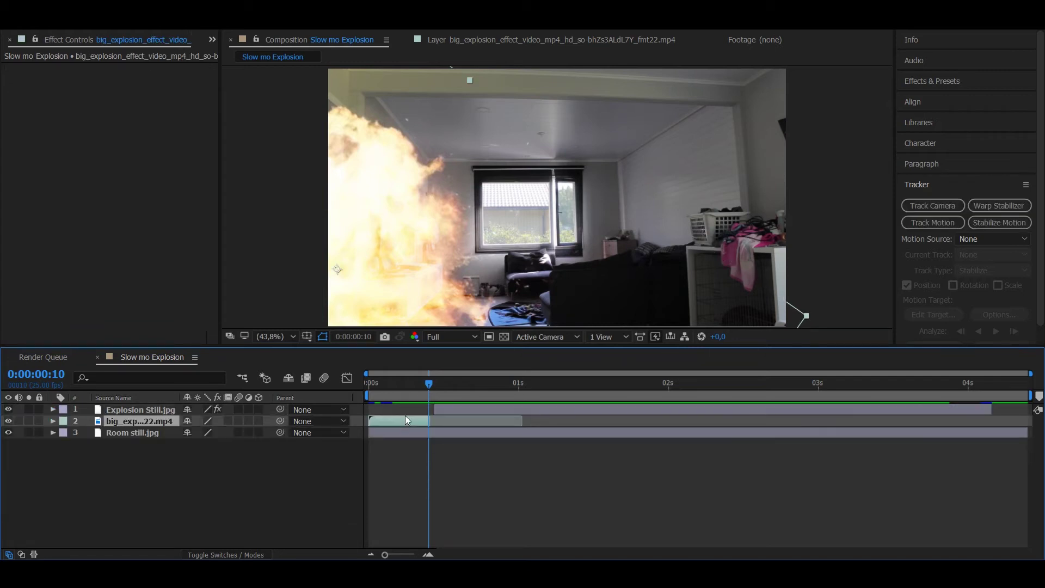
{"action": "left_click_drag", "start_coordinate": [416, 383], "coordinate": [405, 384]}
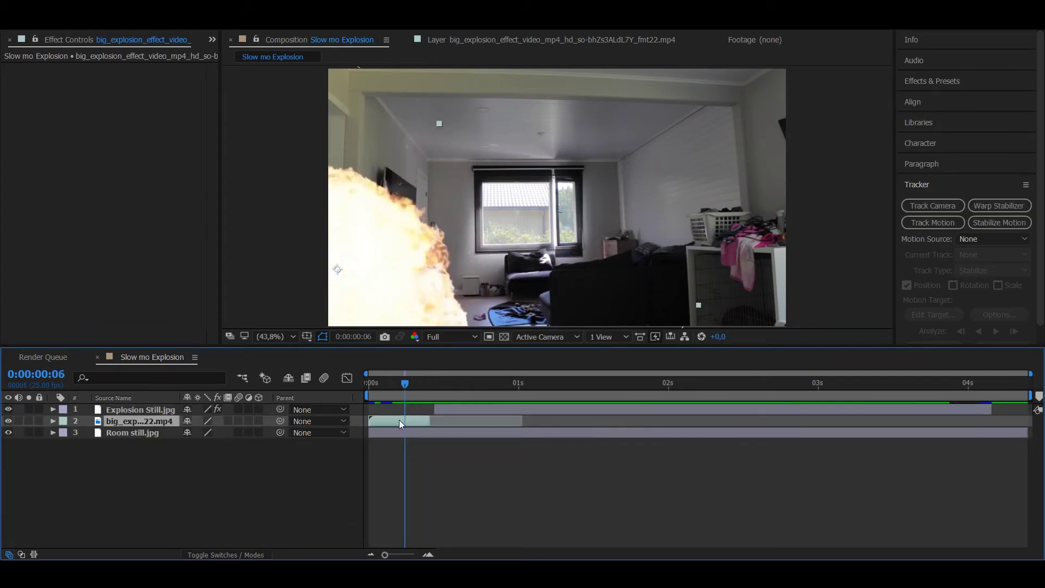
{"action": "left_click", "coordinate": [133, 24]}
{"action": "mouse_move", "coordinate": [210, 278]}
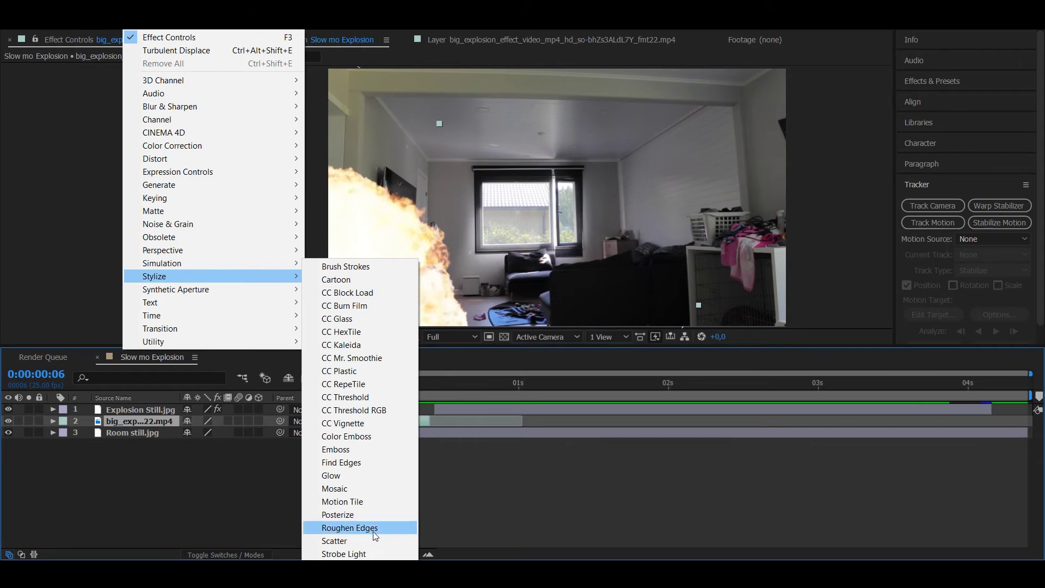
{"action": "left_click", "coordinate": [349, 475]}
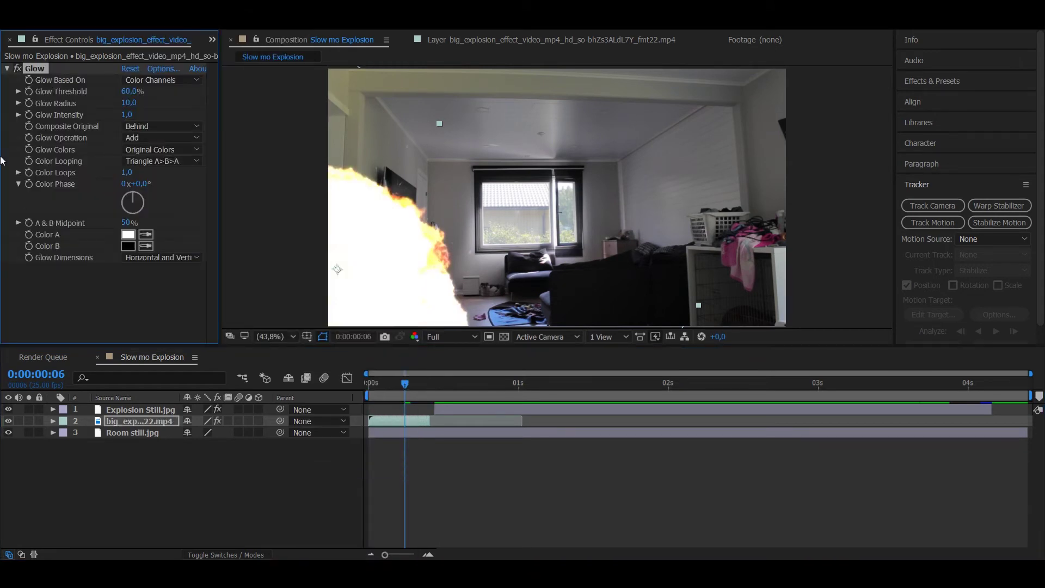
{"action": "left_click_drag", "start_coordinate": [131, 91], "coordinate": [259, 103]}
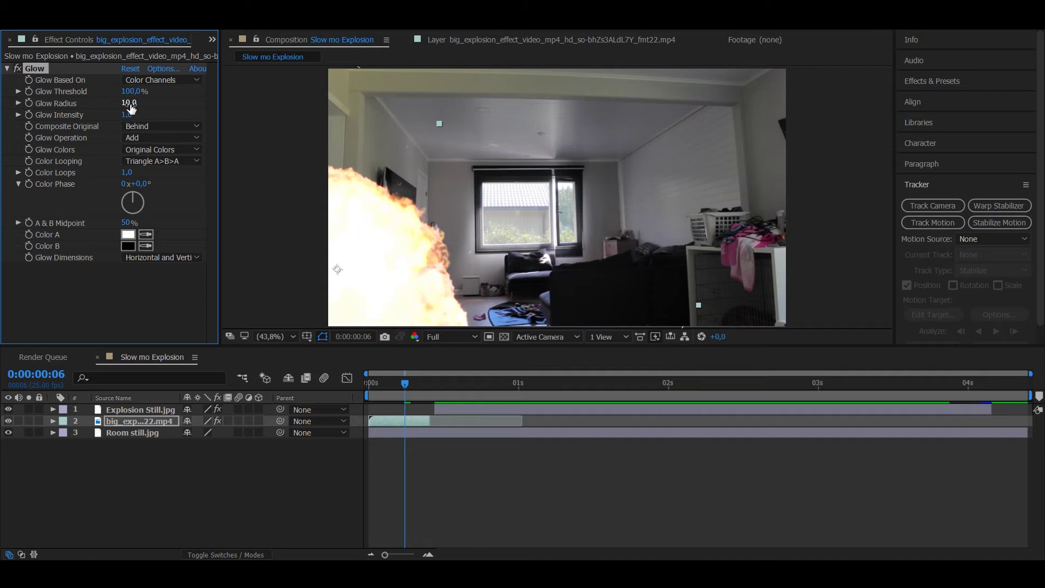
{"action": "left_click_drag", "start_coordinate": [134, 104], "coordinate": [187, 100]}
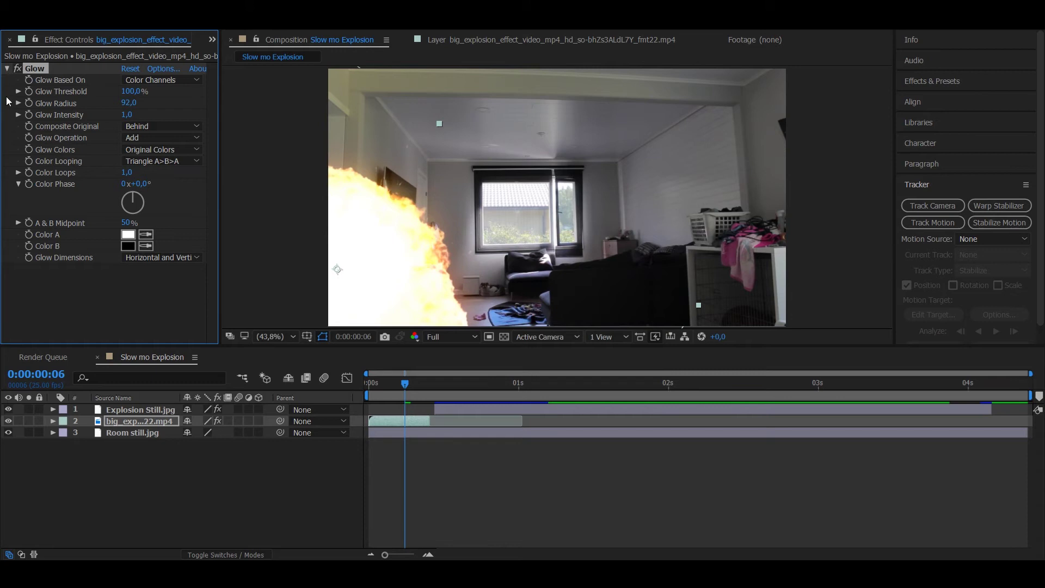
{"action": "left_click", "coordinate": [7, 68]}
Add a second Glow to the footage with Glow Radius 314
{"action": "left_click_drag", "start_coordinate": [397, 381], "coordinate": [387, 382]}
{"action": "left_click", "coordinate": [393, 421]}
{"action": "left_click", "coordinate": [136, 31]}
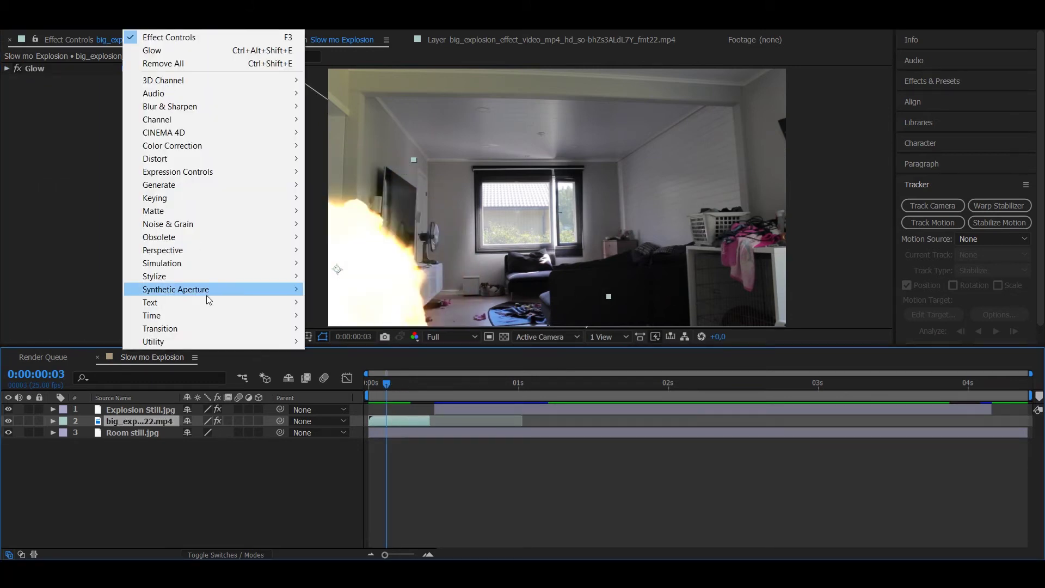
{"action": "left_click", "coordinate": [158, 48]}
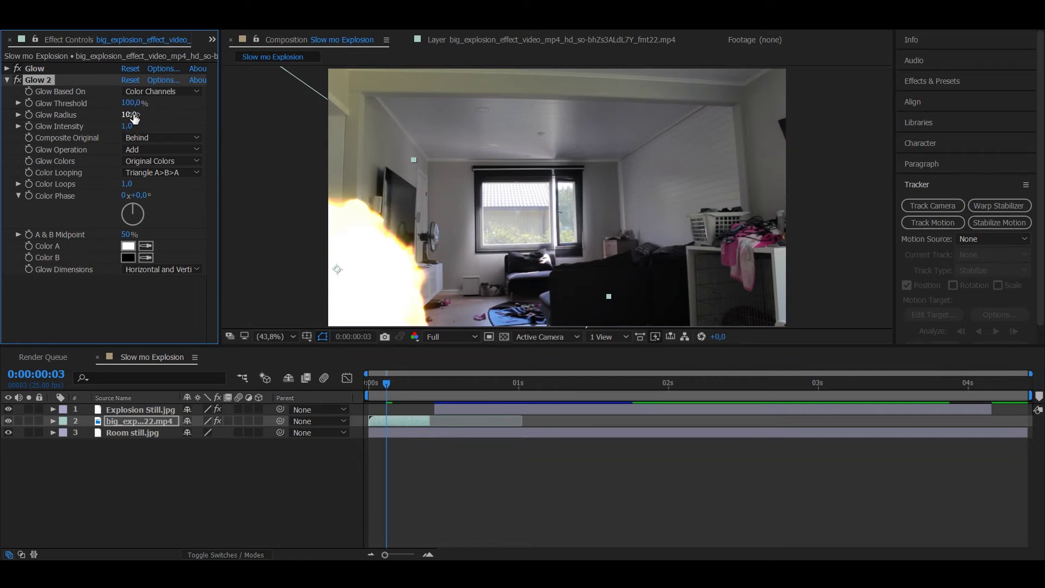
{"action": "mouse_move", "coordinate": [133, 118]}
{"action": "left_mouse_down"}
{"action": "mouse_move", "coordinate": [281, 117]}
{"action": "mouse_move", "coordinate": [148, 126]}
{"action": "left_mouse_up"}
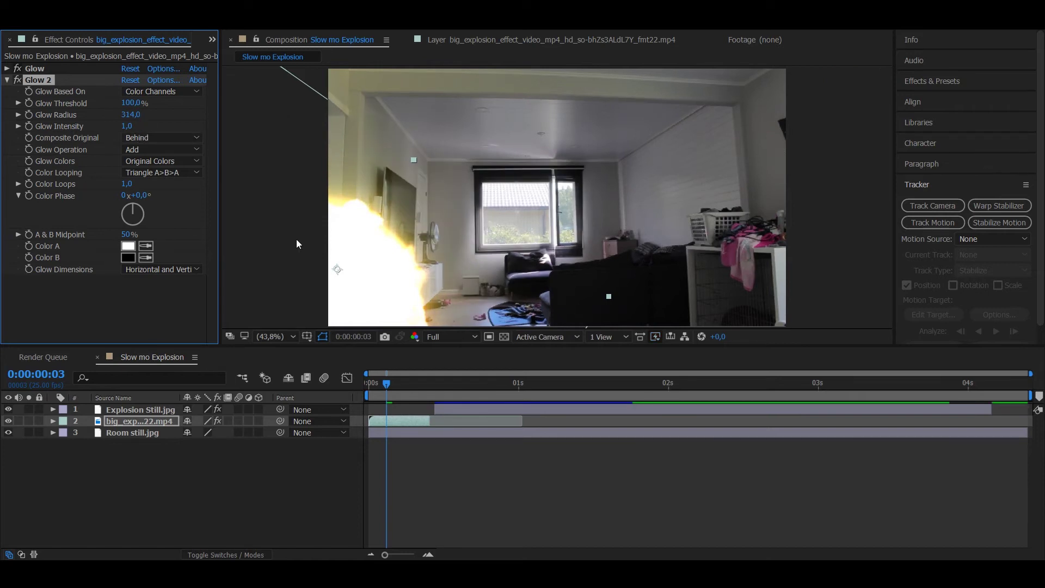
{"action": "mouse_move", "coordinate": [383, 388]}
{"action": "left_mouse_down"}
{"action": "mouse_move", "coordinate": [426, 380]}
{"action": "mouse_move", "coordinate": [369, 381]}
{"action": "left_mouse_up"}
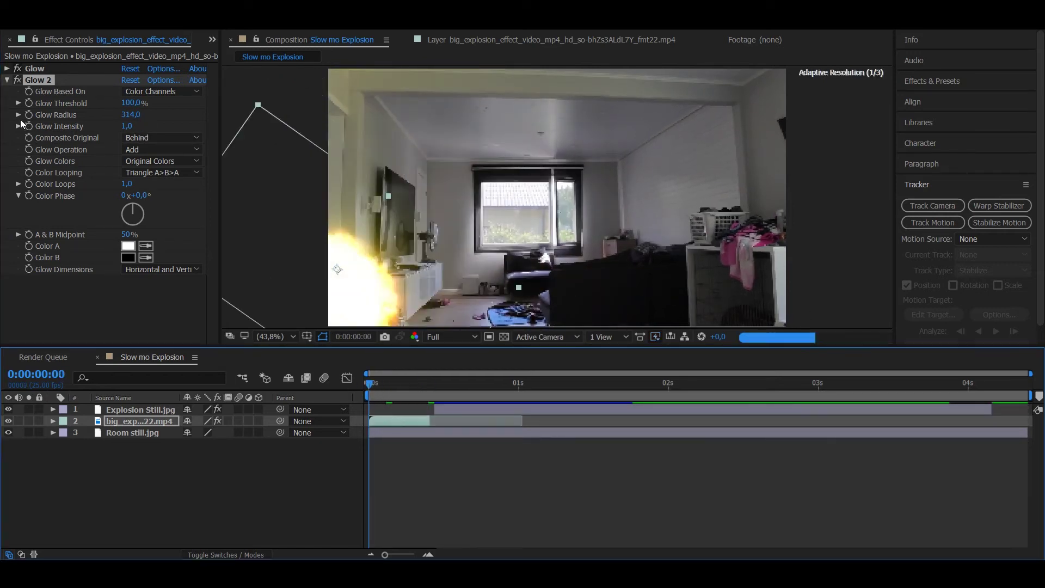
{"action": "left_click", "coordinate": [7, 80]}
{"action": "left_click_drag", "start_coordinate": [430, 381], "coordinate": [445, 383]}
{"action": "left_click", "coordinate": [455, 411]}
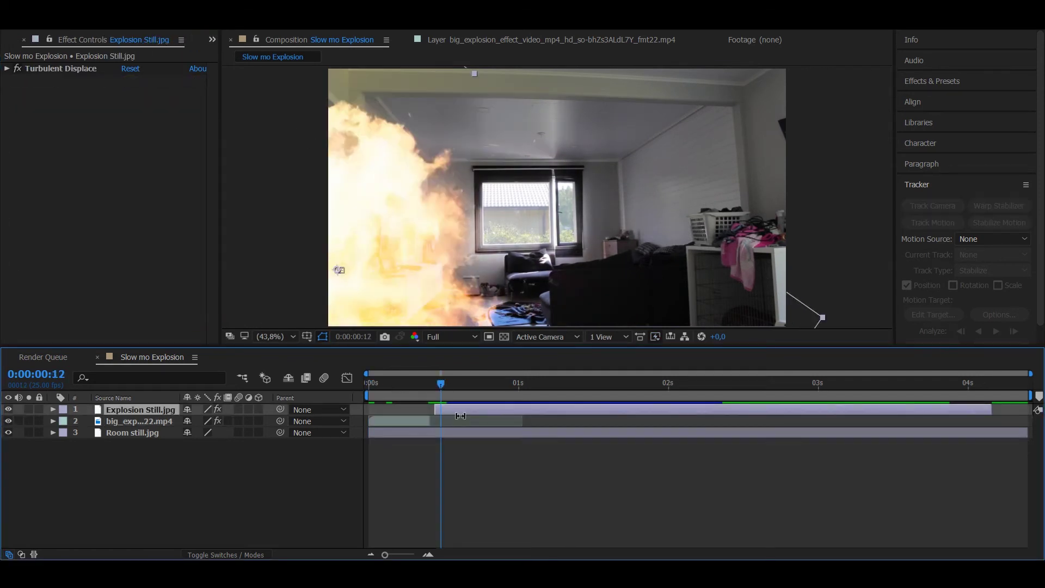
Browse the Effect menu and preview the composition
{"action": "left_click", "coordinate": [139, 31]}
{"action": "mouse_move", "coordinate": [218, 276]}
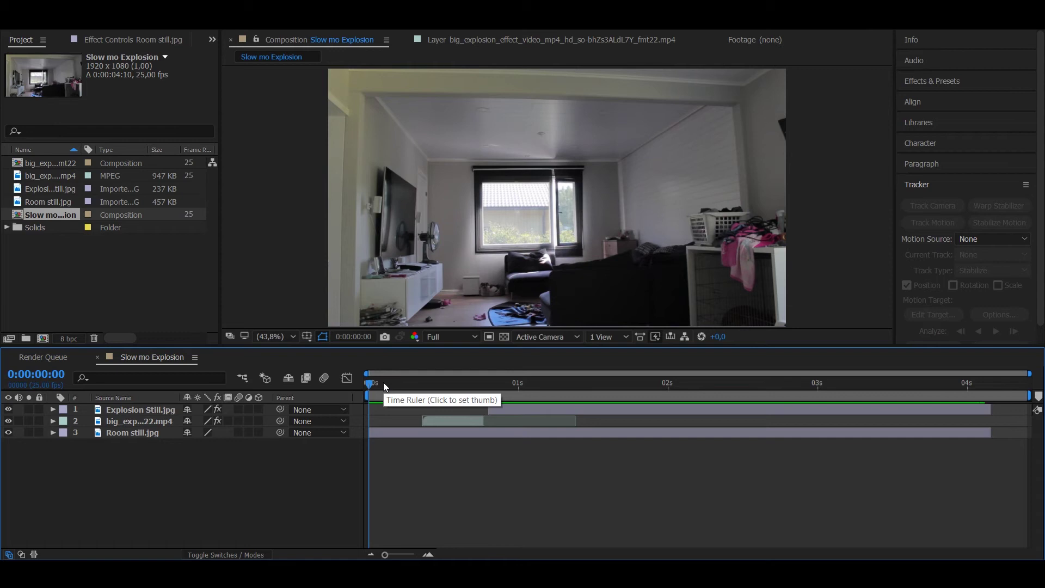
{"action": "key", "text": "space"}
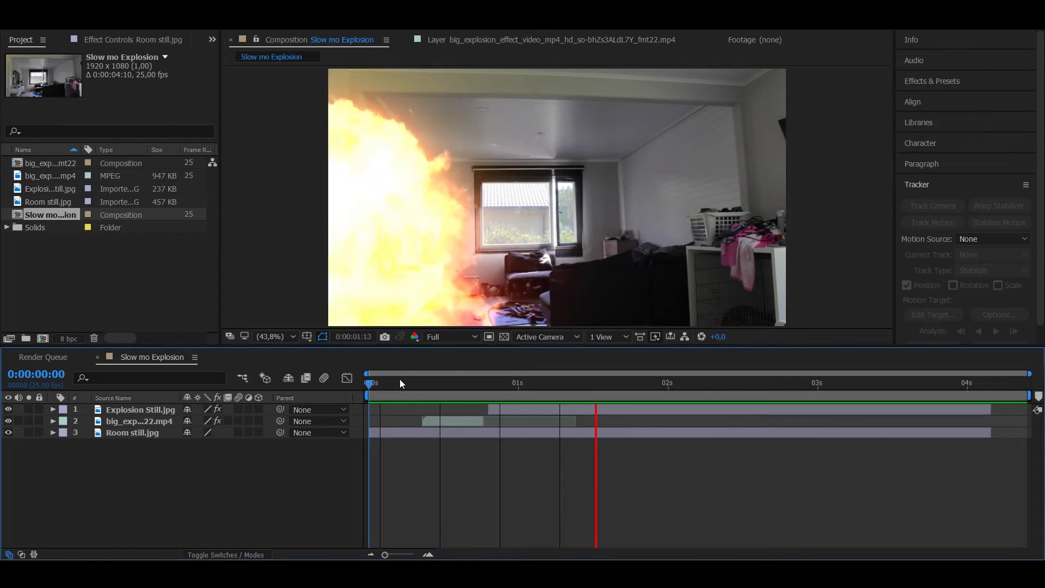
{"action": "key", "text": "space"}
Apply Color Correction > Lumetri Color to Room still.jpg and expand Basic Correction
{"action": "left_click", "coordinate": [379, 434]}
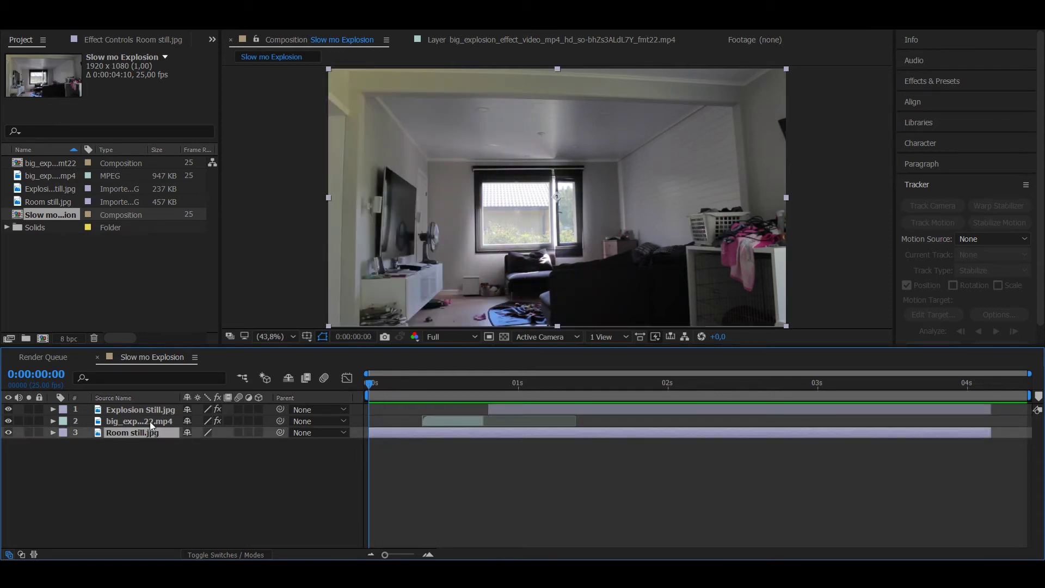
{"action": "left_click", "coordinate": [148, 29]}
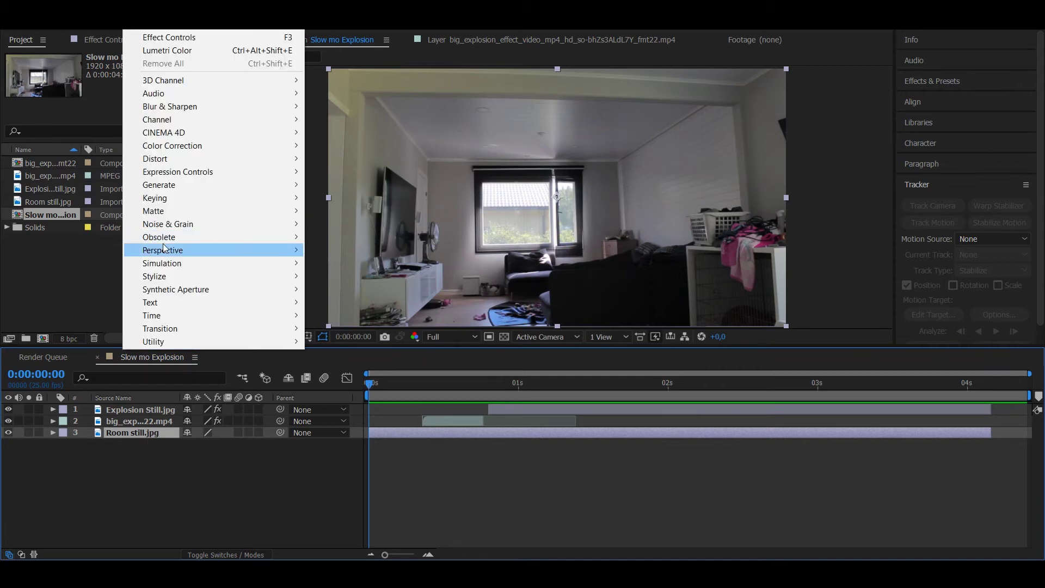
{"action": "mouse_move", "coordinate": [176, 151]}
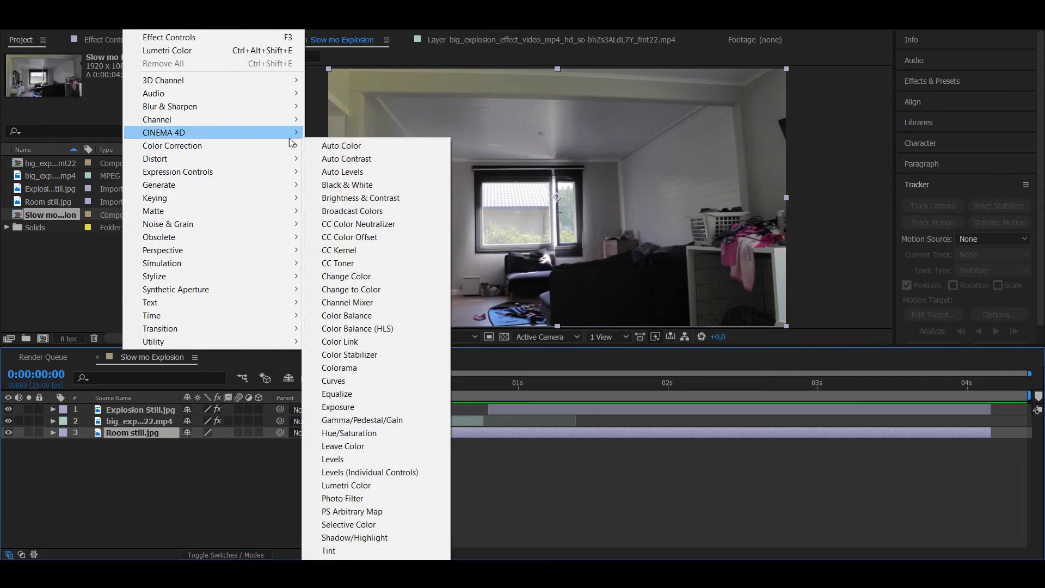
{"action": "left_click", "coordinate": [359, 490]}
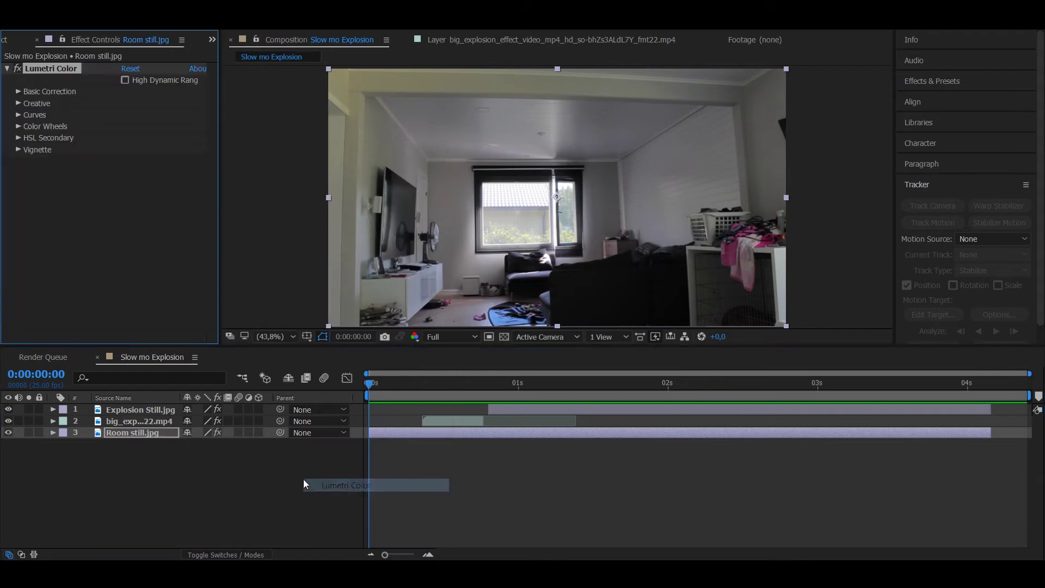
{"action": "left_click", "coordinate": [11, 77]}
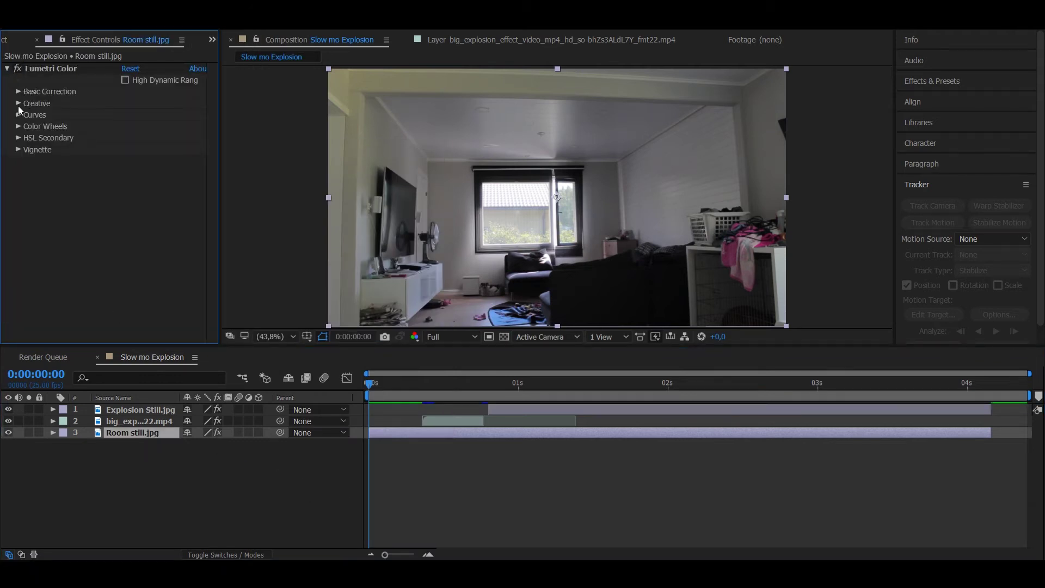
{"action": "left_click", "coordinate": [19, 92]}
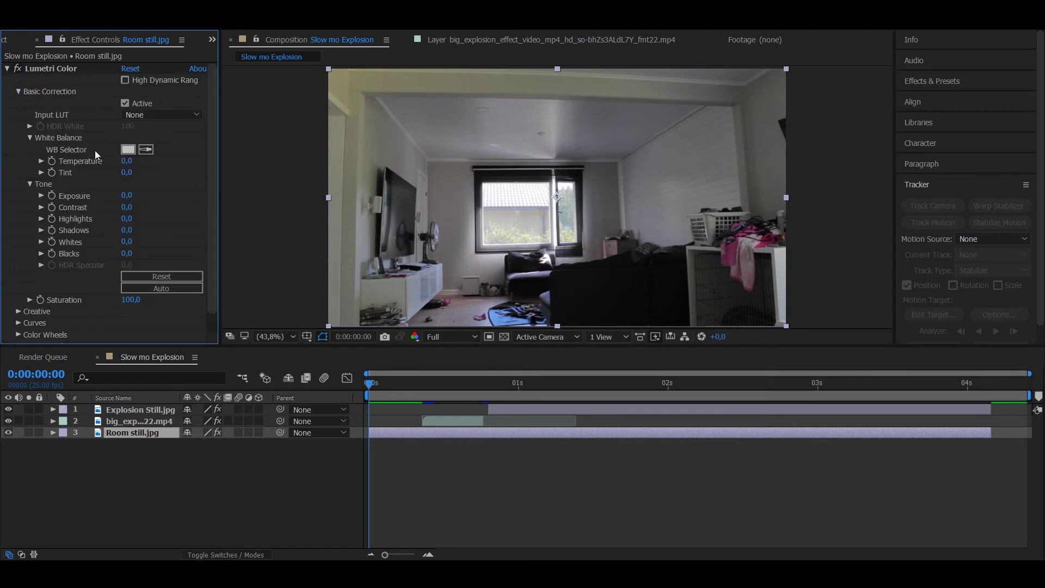
{"action": "left_click_drag", "start_coordinate": [369, 383], "coordinate": [435, 385]}
{"action": "left_click", "coordinate": [433, 420]}
On Room still, keyframe Lumetri Exposure 2 and Temperature 50 at frame 11
{"action": "left_click", "coordinate": [132, 433]}
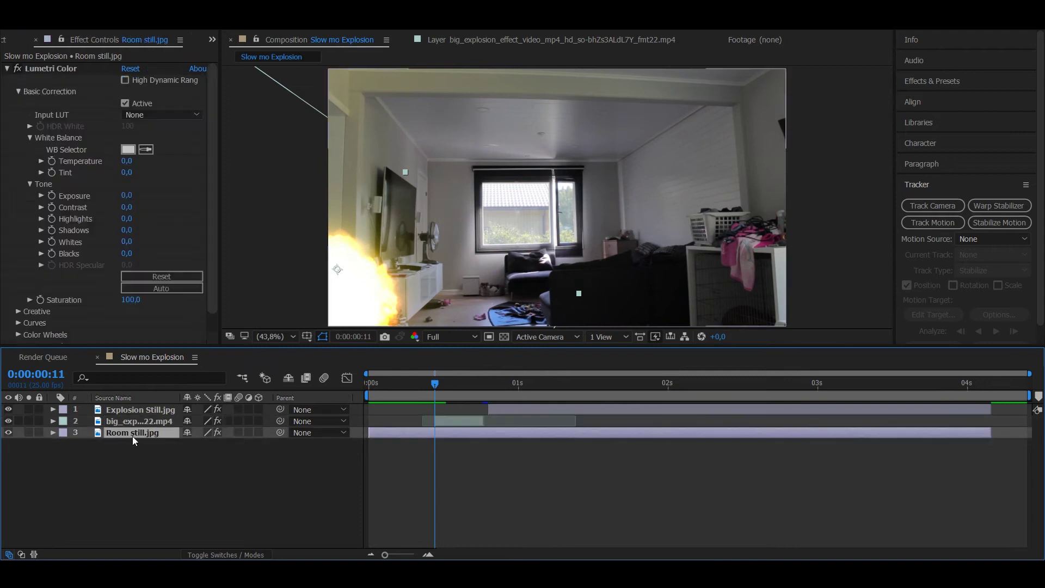
{"action": "left_click", "coordinate": [51, 161]}
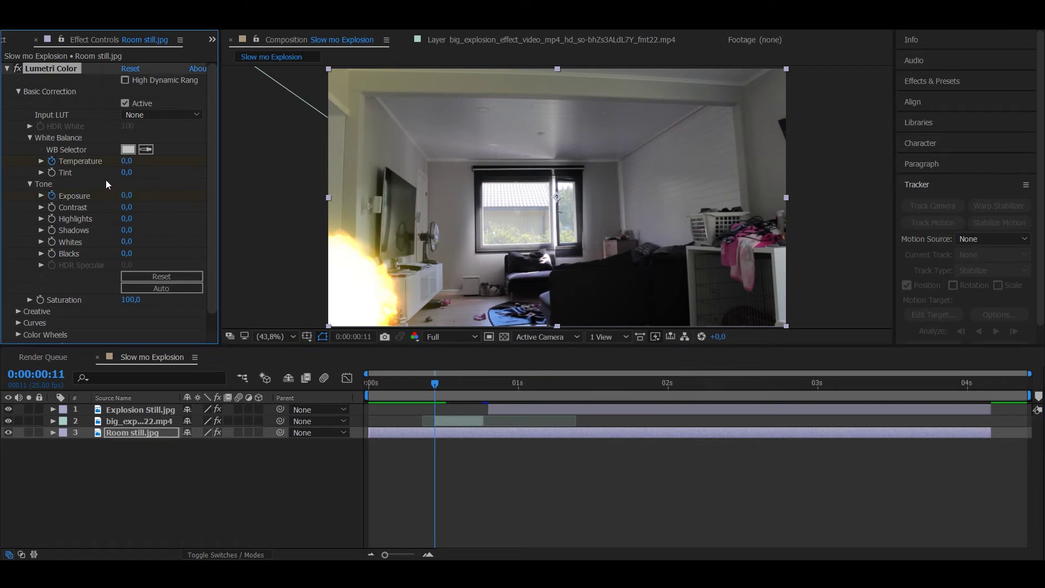
{"action": "left_click", "coordinate": [126, 161]}
{"action": "left_click", "coordinate": [133, 196]}
{"action": "key", "text": "Return"}
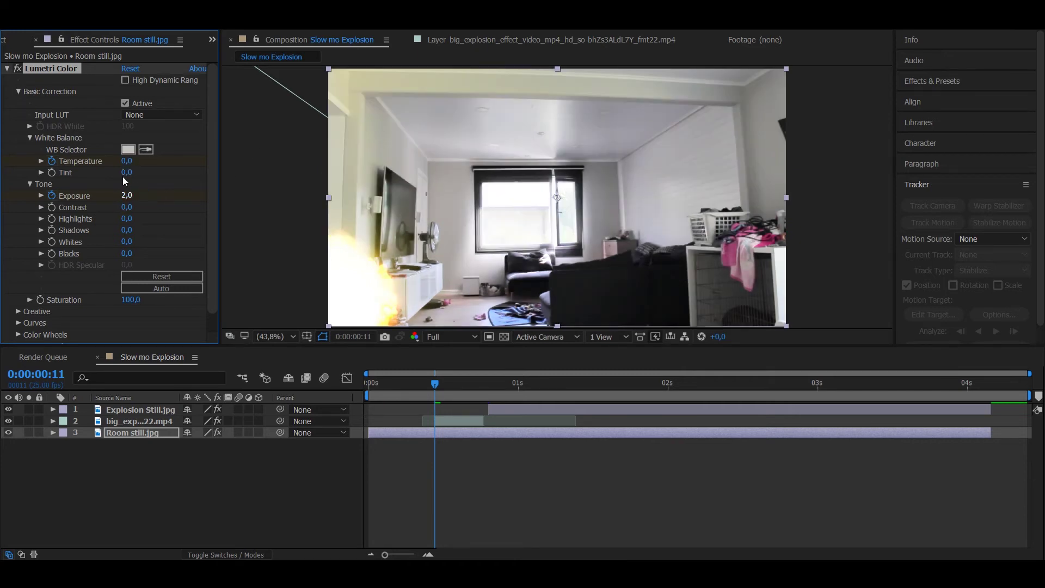
{"action": "left_click", "coordinate": [128, 161]}
{"action": "type", "text": "50"}
{"action": "key", "text": "Return"}
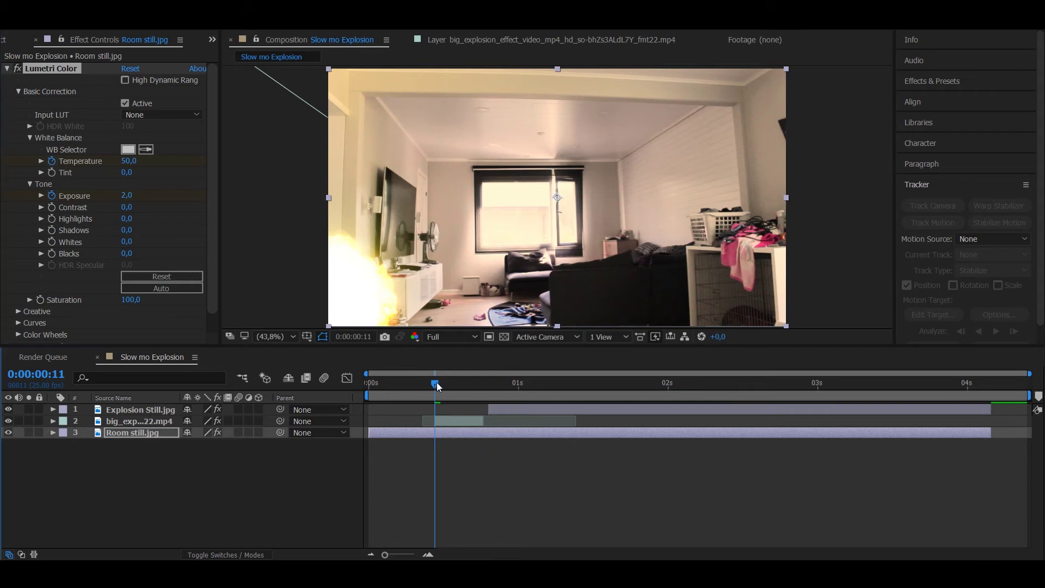
At frame 23, keyframe Exposure 1 and Temperature 80
{"action": "left_click_drag", "start_coordinate": [435, 376], "coordinate": [489, 374]}
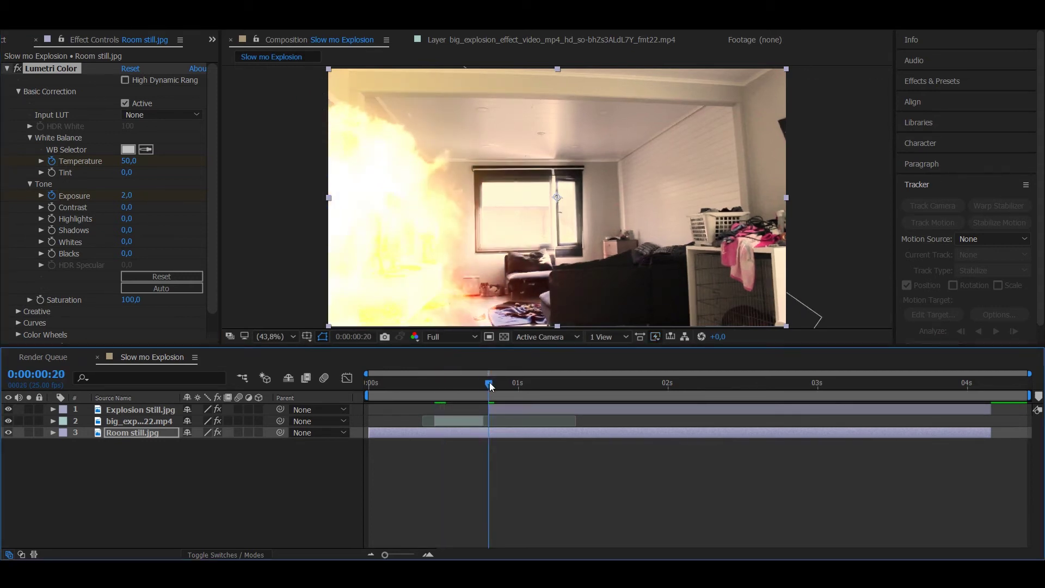
{"action": "left_click_drag", "start_coordinate": [491, 386], "coordinate": [507, 383]}
{"action": "left_click", "coordinate": [133, 197]}
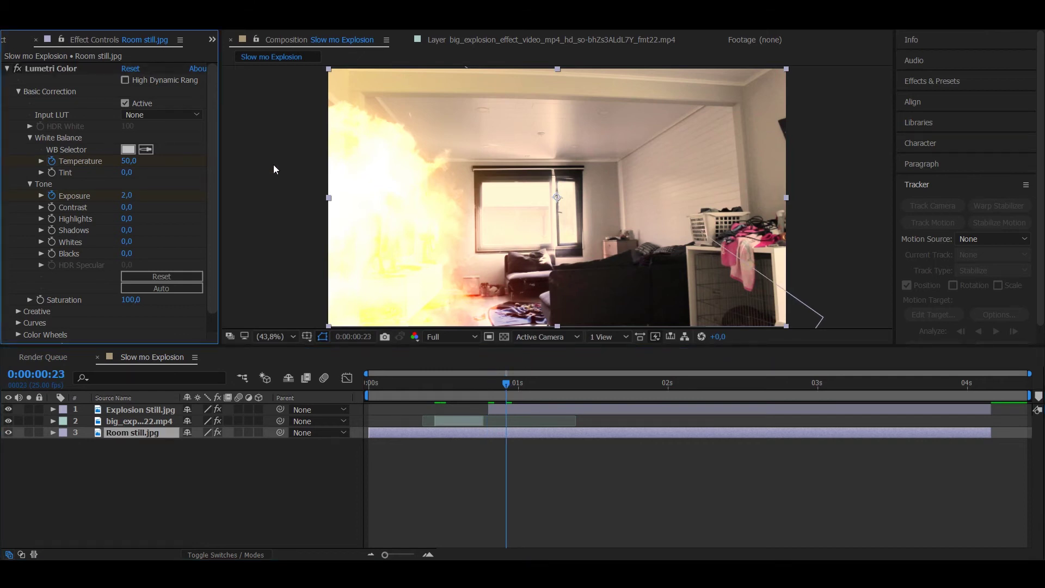
{"action": "left_click", "coordinate": [126, 196]}
{"action": "type", "text": "0"}
{"action": "key", "text": "Return"}
{"action": "left_click", "coordinate": [128, 162]}
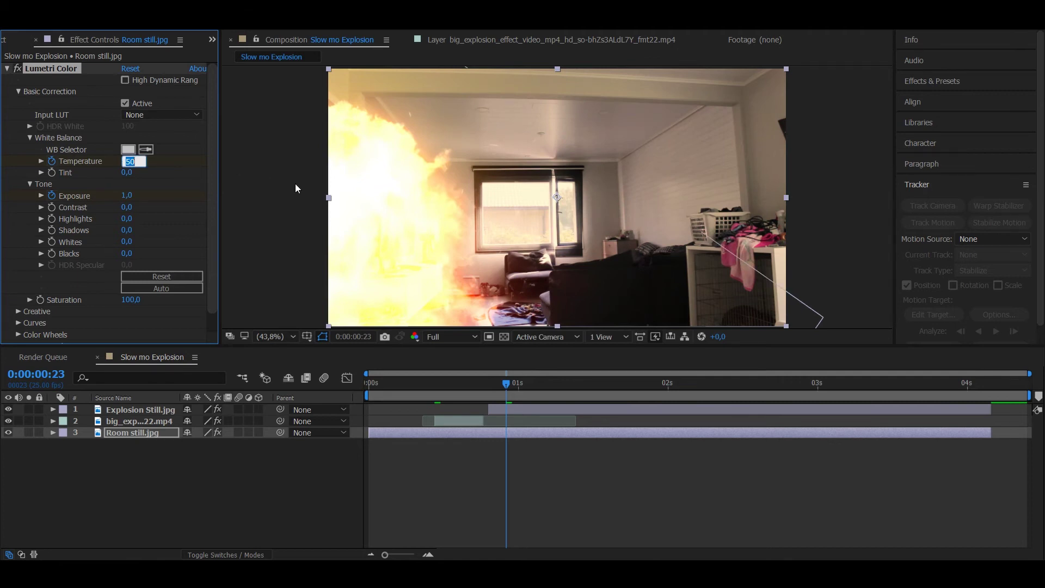
{"action": "type", "text": "80"}
{"action": "key", "text": "Return"}
At 0:00:04:03, keyframe Temperature 100 on the Room still layer
{"action": "left_click_drag", "start_coordinate": [505, 381], "coordinate": [985, 389]}
{"action": "left_click", "coordinate": [979, 439]}
{"action": "left_click", "coordinate": [892, 427]}
{"action": "left_click", "coordinate": [128, 161]}
{"action": "type", "text": "100"}
{"action": "key", "text": "Return"}
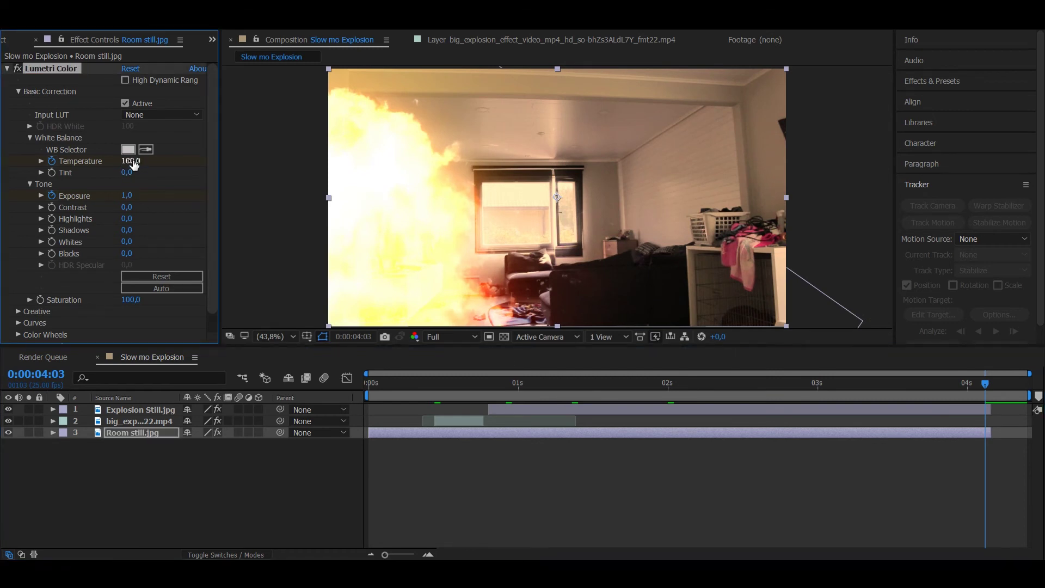
At frame 10, keyframe Temperature 0 and Exposure 0 so the change starts at the blast
{"action": "left_click_drag", "start_coordinate": [508, 381], "coordinate": [319, 406]}
{"action": "left_click_drag", "start_coordinate": [410, 384], "coordinate": [428, 382]}
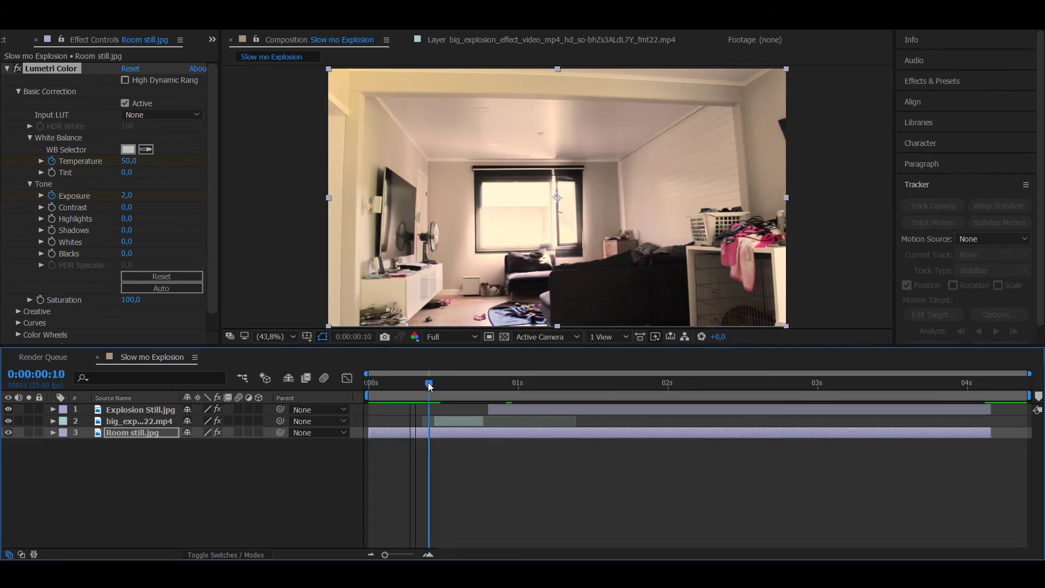
{"action": "left_click", "coordinate": [413, 431]}
{"action": "left_click", "coordinate": [129, 161]}
{"action": "type", "text": "0"}
{"action": "left_click", "coordinate": [127, 195]}
{"action": "type", "text": "0"}
{"action": "key", "text": "Return"}
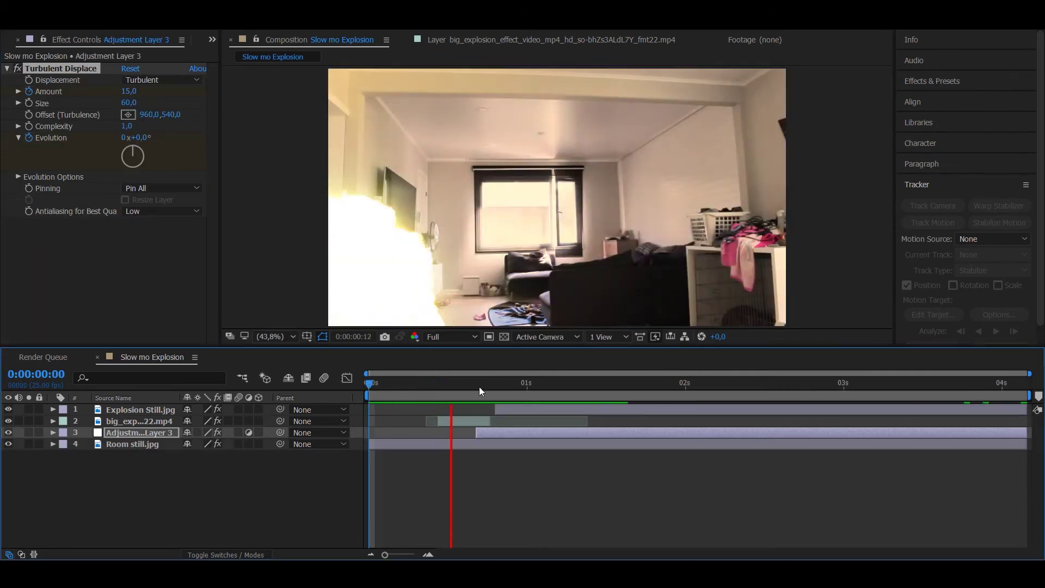
Preview, then keyframe Turbulent Displace Amount 15→5 and Evolution 0→1x+15° between frame 17 and 4:03
{"action": "key", "text": "space"}
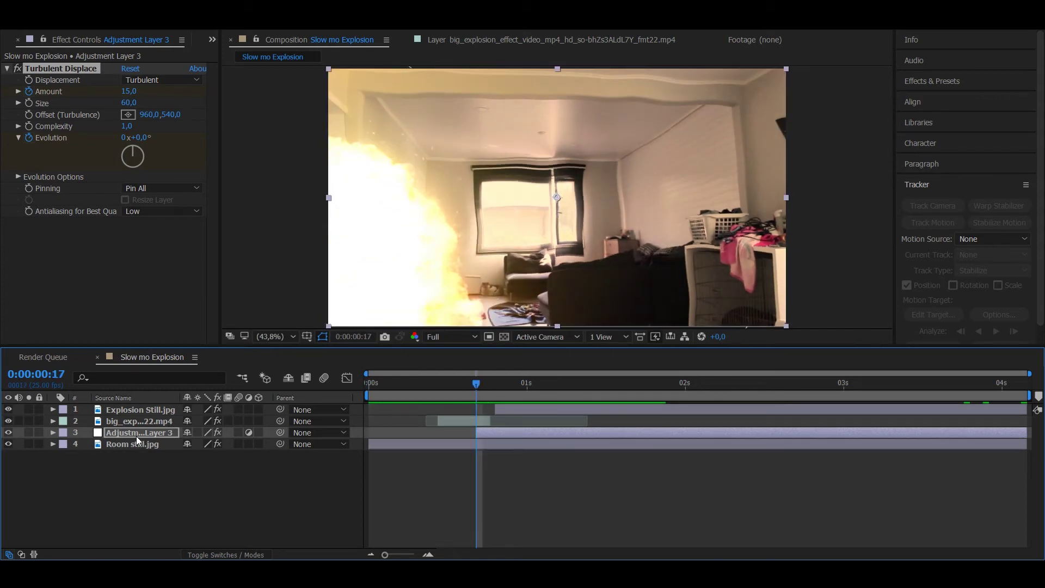
{"action": "left_click", "coordinate": [41, 62]}
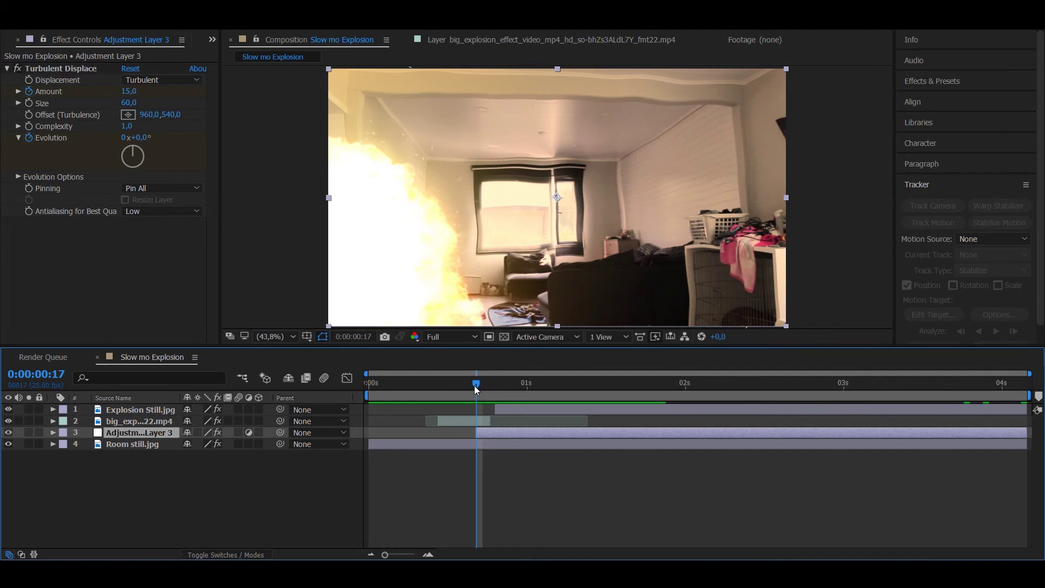
{"action": "left_click_drag", "start_coordinate": [475, 385], "coordinate": [475, 382]}
{"action": "left_click", "coordinate": [42, 67]}
{"action": "left_click_drag", "start_coordinate": [477, 384], "coordinate": [1022, 385]}
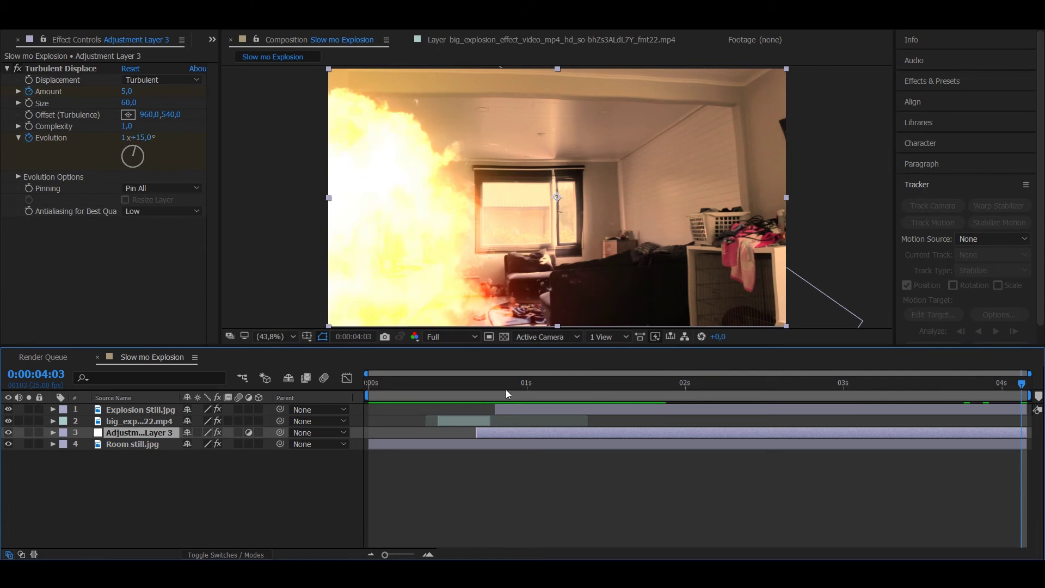
{"action": "key", "text": "i"}
{"action": "key", "text": "ctrl+1"}
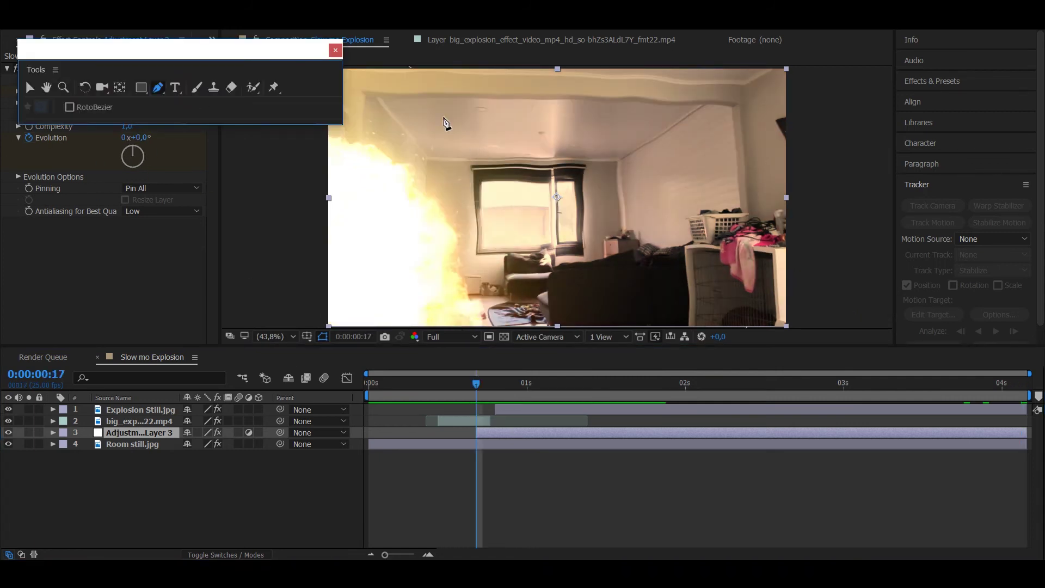
Draw a Pen mask on the adjustment layer as a strip along the explosion's edge
{"action": "key", "text": "comma"}
{"action": "key", "text": "comma"}
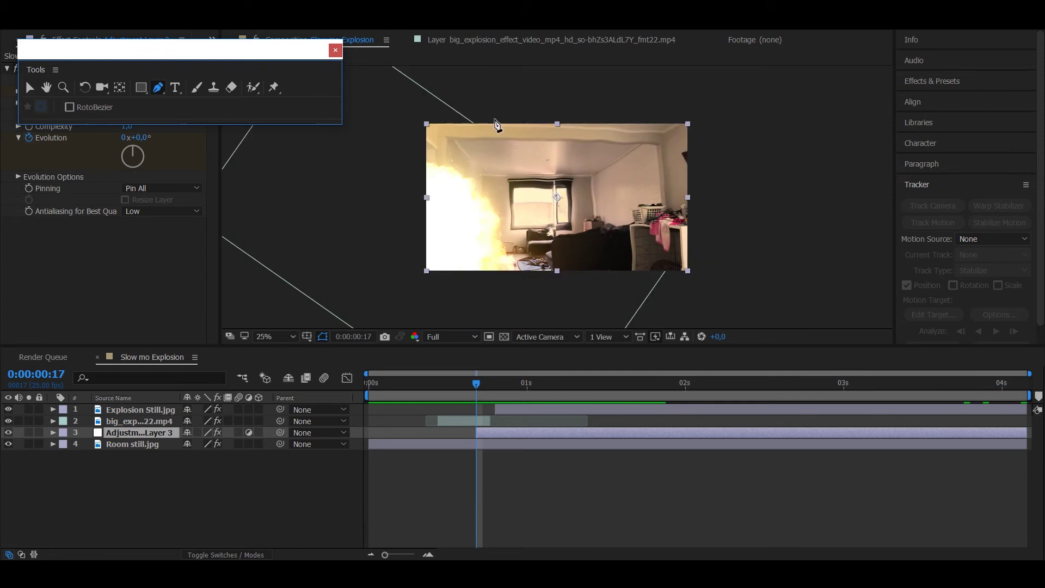
{"action": "left_click", "coordinate": [495, 118]}
{"action": "left_click", "coordinate": [549, 216]}
{"action": "left_click", "coordinate": [552, 285]}
{"action": "left_click", "coordinate": [518, 292]}
{"action": "left_click", "coordinate": [520, 252]}
{"action": "left_click", "coordinate": [498, 180]}
{"action": "left_click", "coordinate": [481, 148]}
{"action": "left_click", "coordinate": [463, 118]}
{"action": "left_click", "coordinate": [496, 118]}
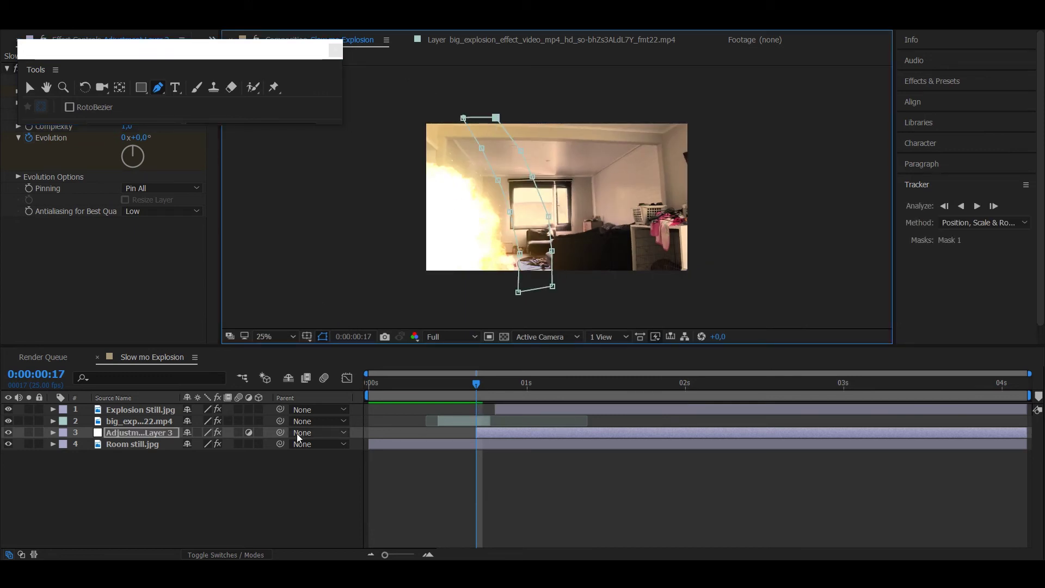
Keyframe Mask 1's path and shift the mask right at a later frame where the blast is larger
{"action": "left_click", "coordinate": [53, 432]}
{"action": "left_click", "coordinate": [65, 444]}
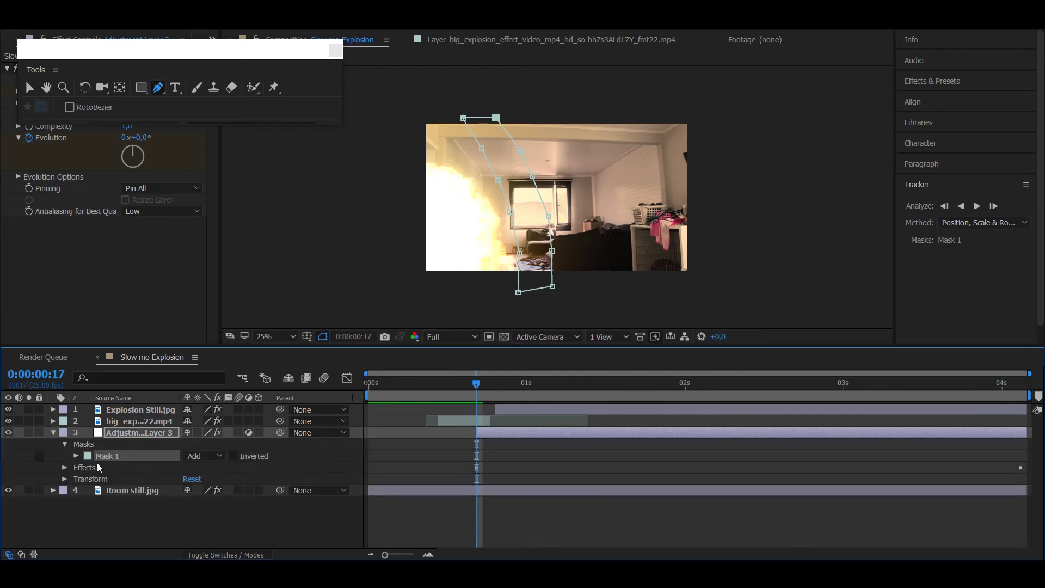
{"action": "left_click", "coordinate": [76, 455]}
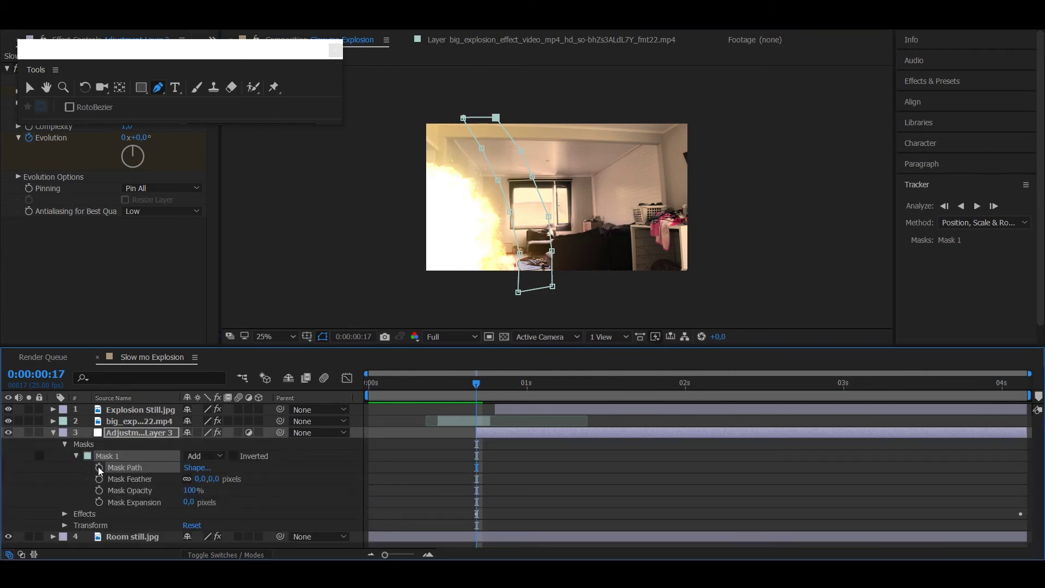
{"action": "left_click", "coordinate": [100, 468]}
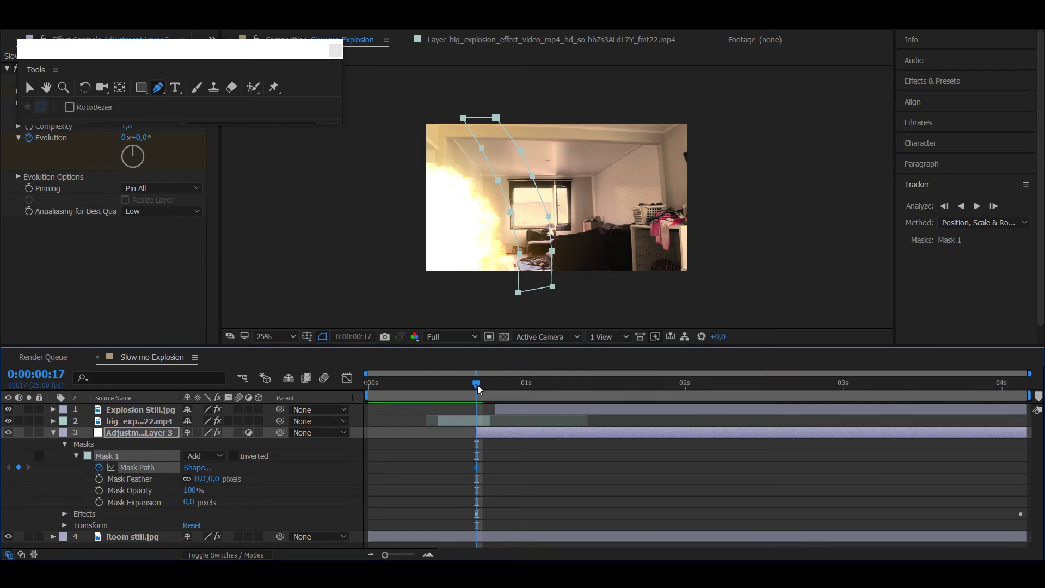
{"action": "left_click_drag", "start_coordinate": [479, 388], "coordinate": [1039, 410]}
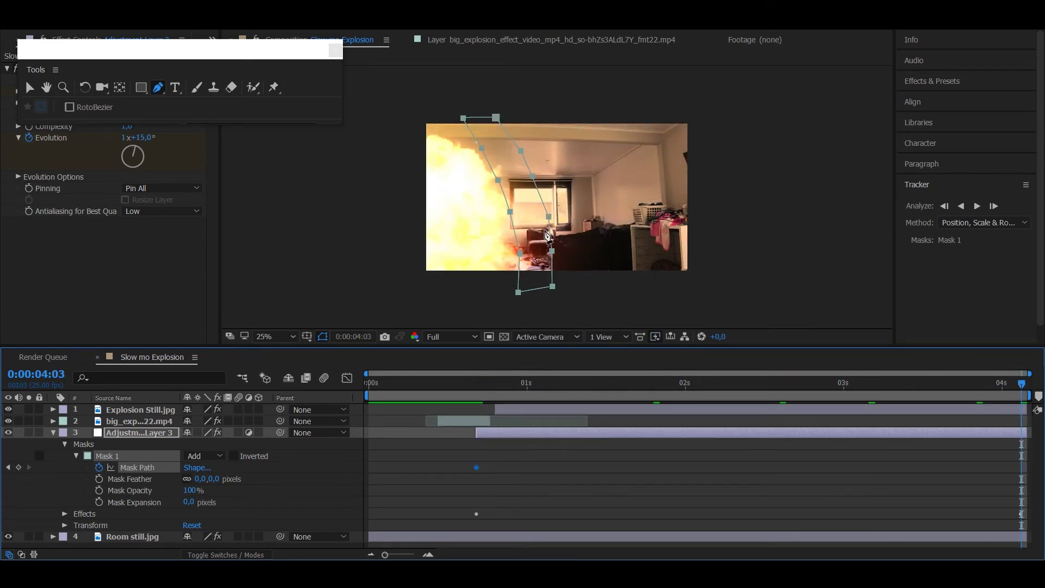
{"action": "left_click_drag", "start_coordinate": [544, 220], "coordinate": [674, 214]}
{"action": "right_click", "coordinate": [674, 214]}
Move the mask left onto the blast edge at the early keyframe, then scrub to check it follows
{"action": "left_click", "coordinate": [476, 384]}
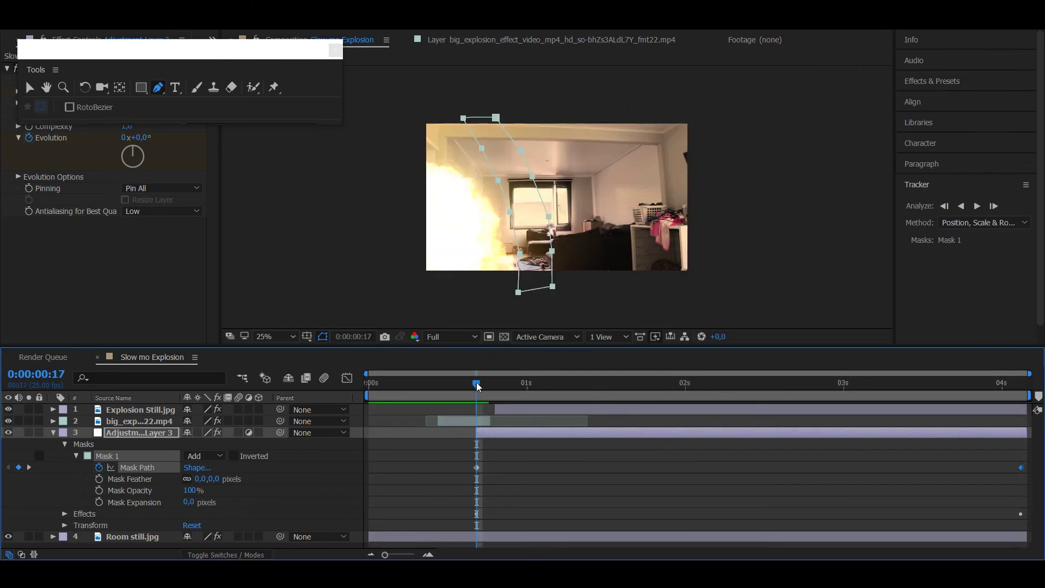
{"action": "left_click_drag", "start_coordinate": [477, 387], "coordinate": [480, 387]}
{"action": "left_click", "coordinate": [475, 387]}
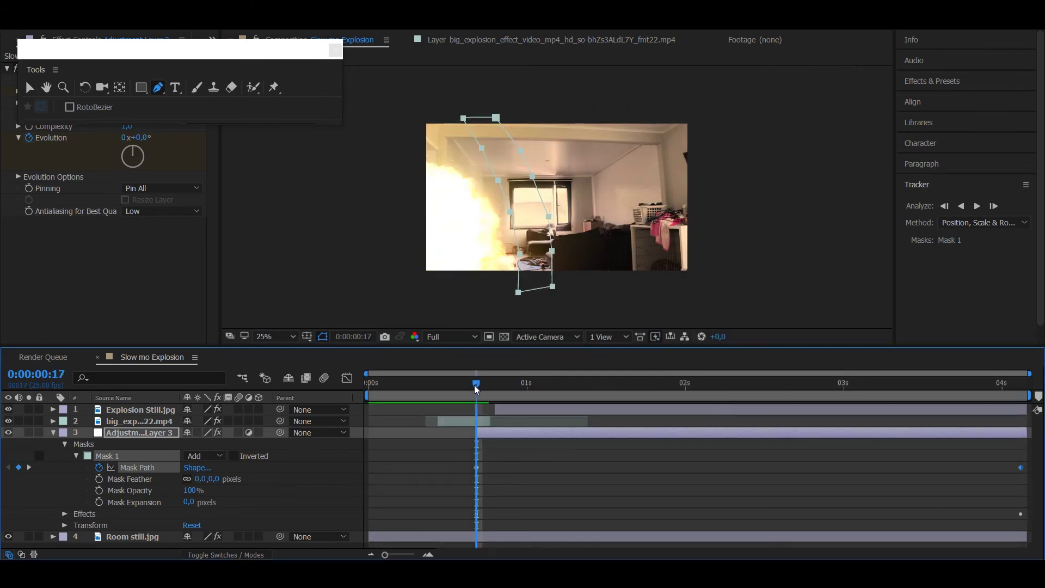
{"action": "key", "text": "Page_Up"}
{"action": "key", "text": "Page_Up"}
{"action": "key", "text": "Page_Up"}
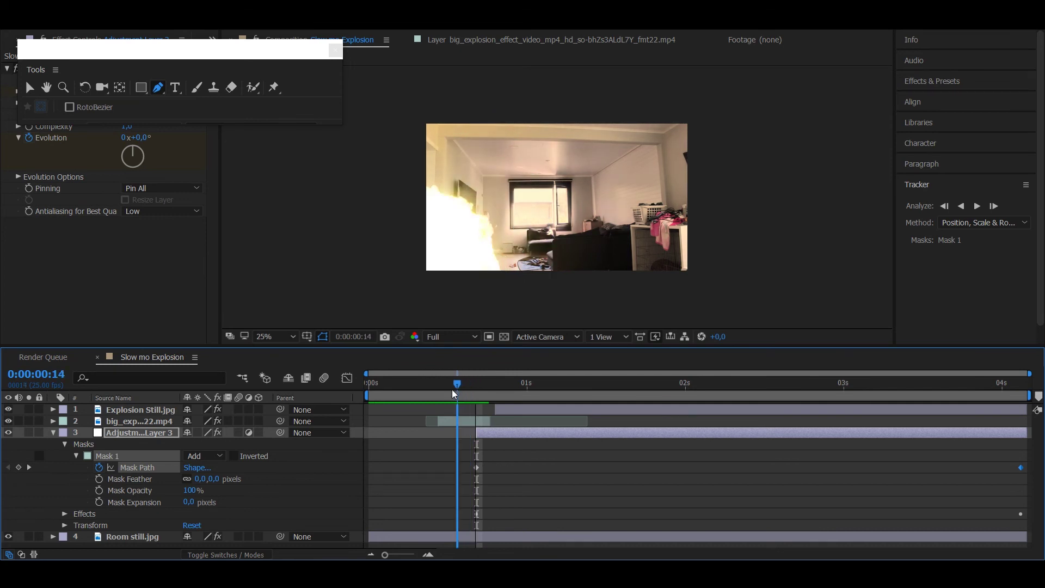
{"action": "left_click", "coordinate": [476, 431]}
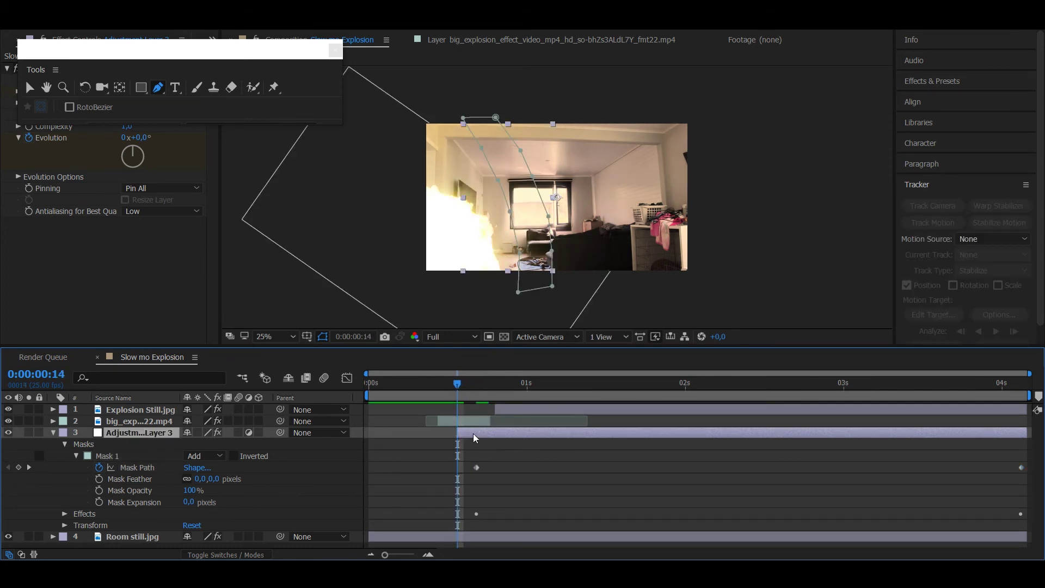
{"action": "key", "text": "v"}
{"action": "left_click_drag", "start_coordinate": [539, 223], "coordinate": [510, 226]}
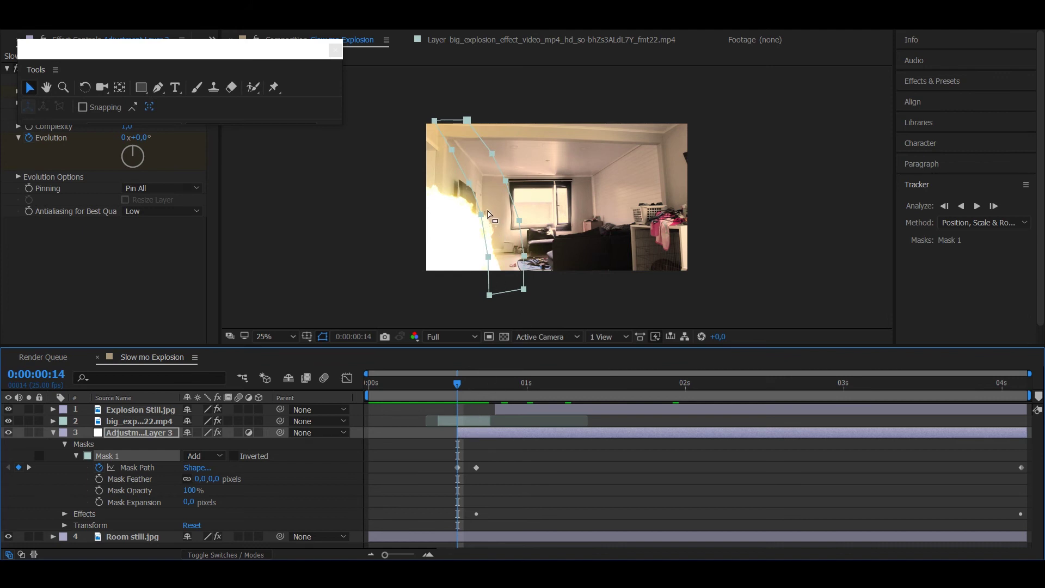
{"action": "left_click_drag", "start_coordinate": [457, 384], "coordinate": [679, 383]}
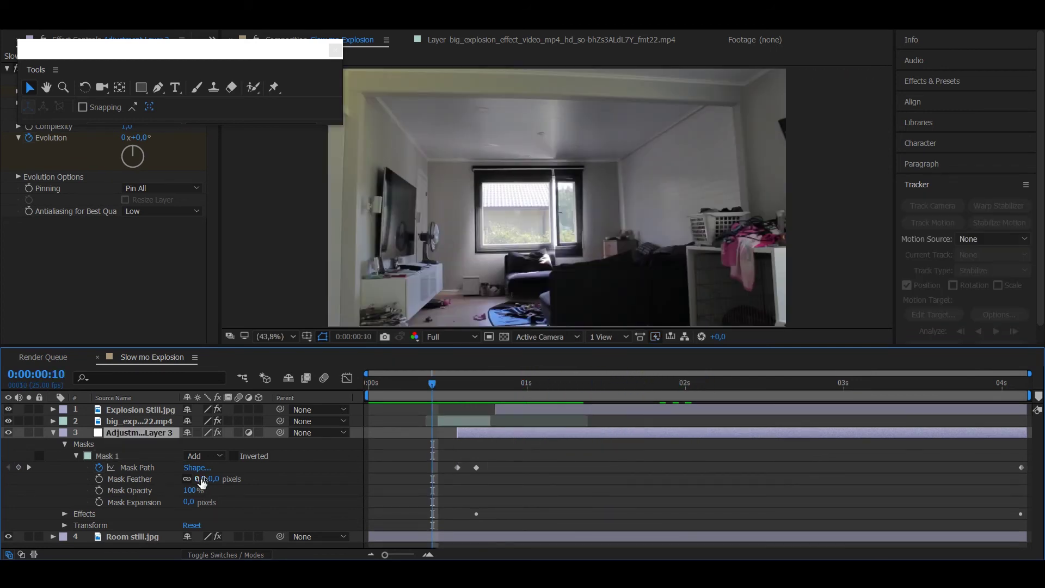
Set Mask 1's feather to 50 pixels and scrub frames 13–15 to review
{"action": "left_click", "coordinate": [201, 480]}
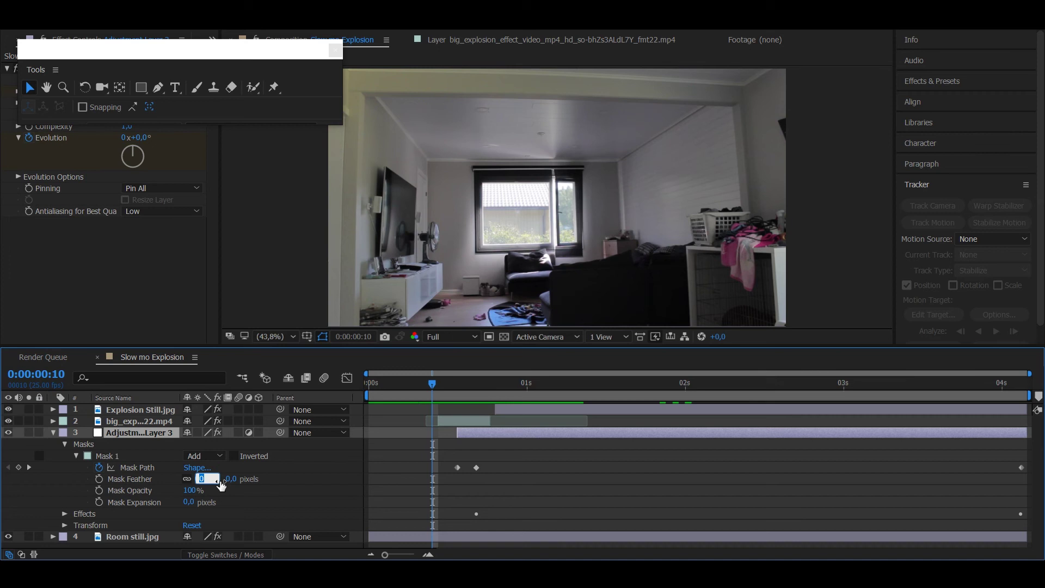
{"action": "type", "text": "50"}
{"action": "key", "text": "Return"}
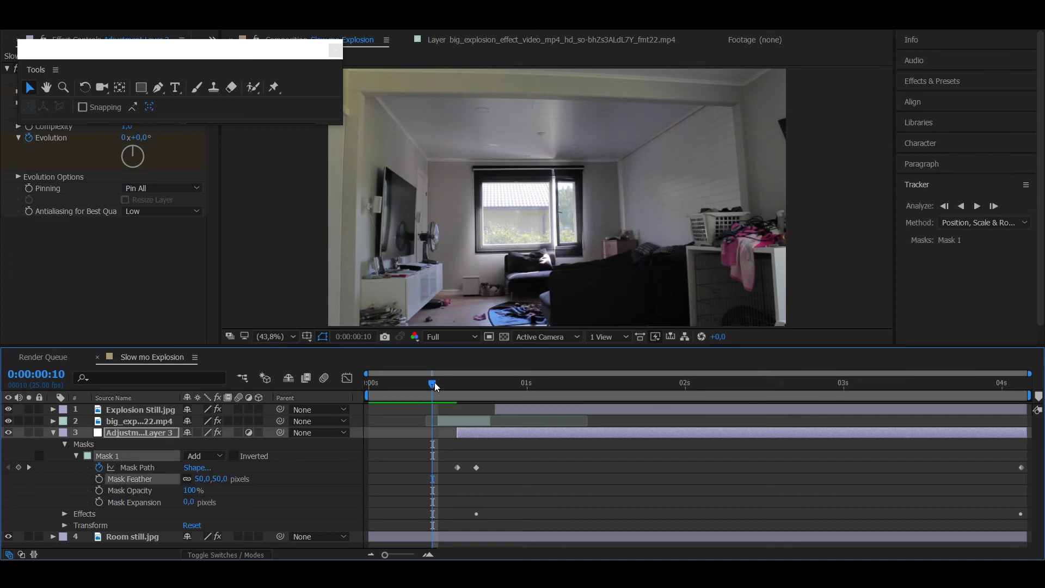
{"action": "left_click_drag", "start_coordinate": [435, 387], "coordinate": [509, 386]}
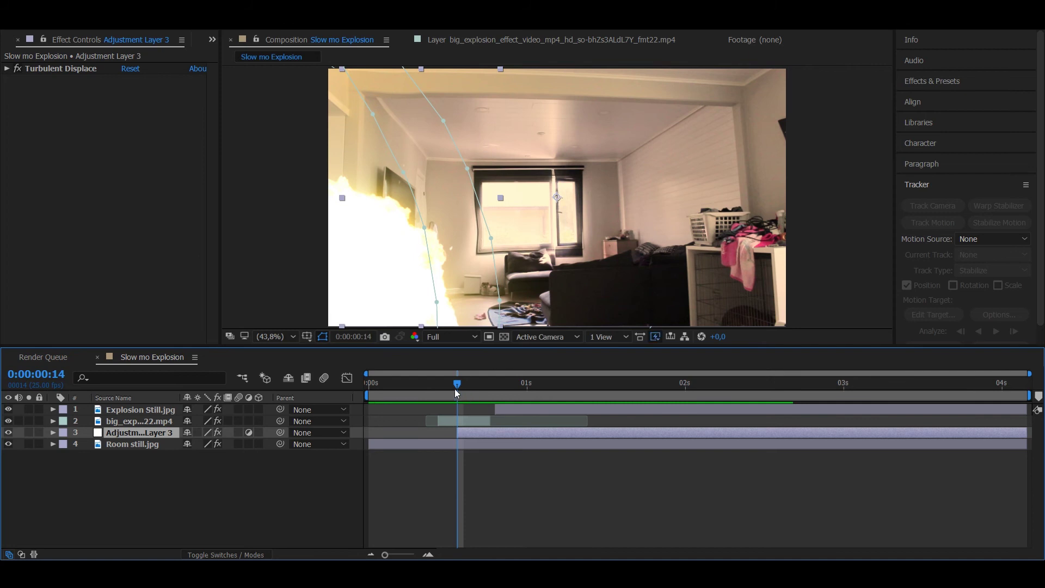
{"action": "left_click_drag", "start_coordinate": [450, 387], "coordinate": [510, 373]}
Zoom in to inspect the distortion around the window, then set the viewer back to Fit
{"action": "key", "text": "period"}
{"action": "key", "text": "period"}
{"action": "key", "text": "period"}
{"action": "key", "text": "period"}
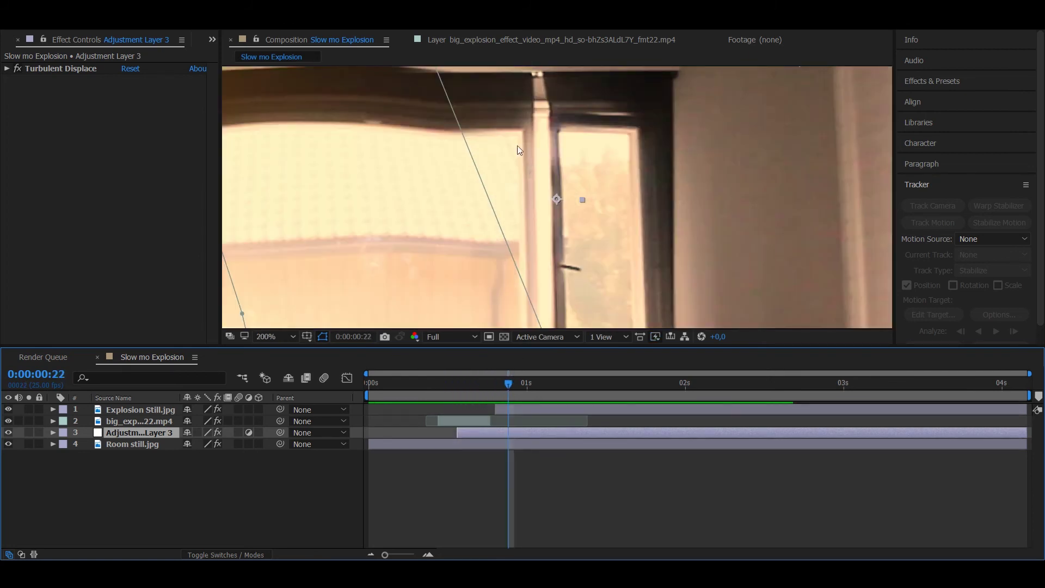
{"action": "left_click_drag", "start_coordinate": [506, 138], "coordinate": [536, 227]}
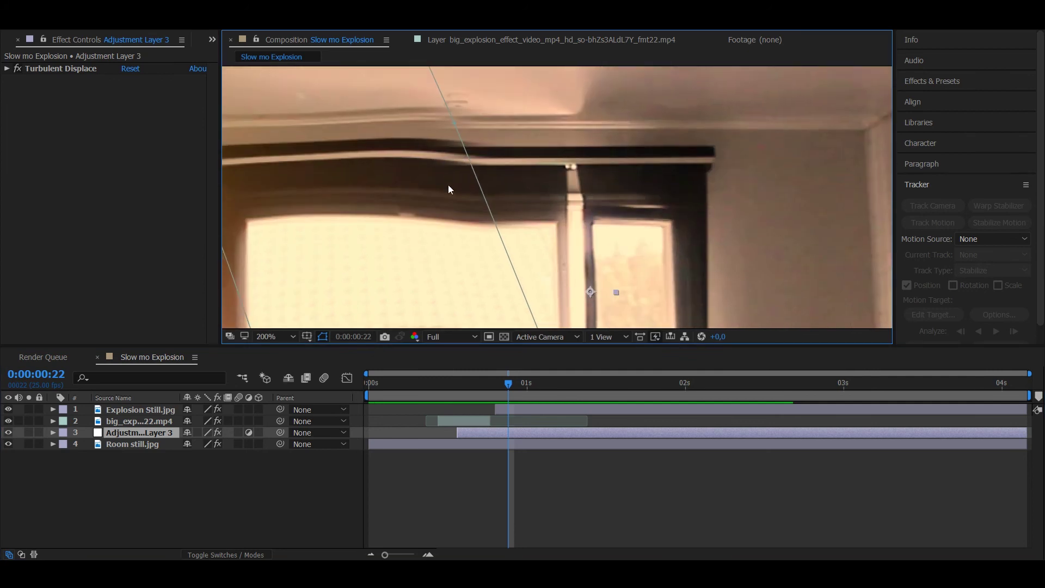
{"action": "key", "text": "comma"}
{"action": "key", "text": "comma"}
{"action": "left_click", "coordinate": [293, 336]}
{"action": "left_click", "coordinate": [275, 369]}
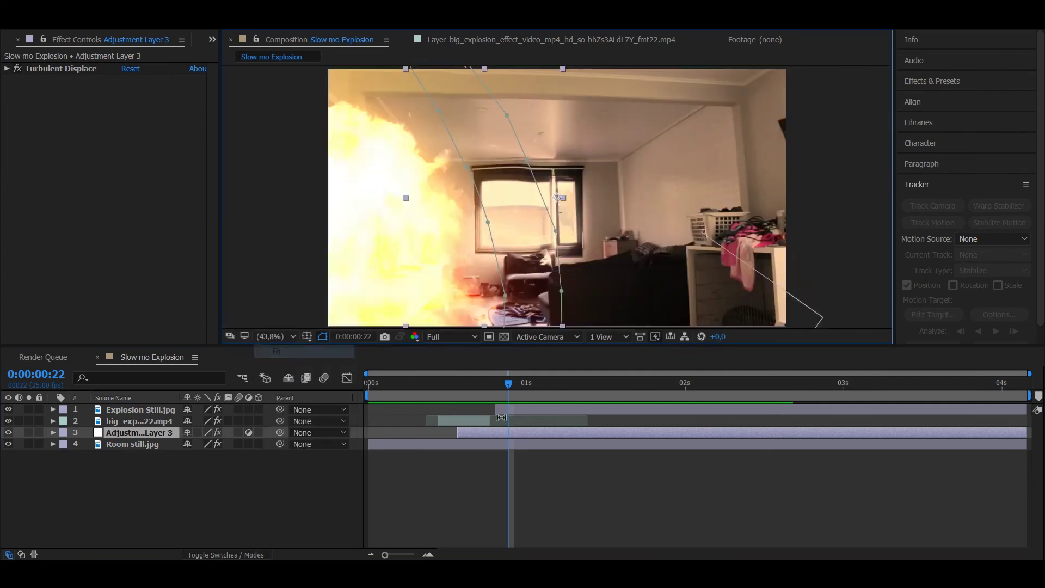
{"action": "left_click", "coordinate": [520, 433]}
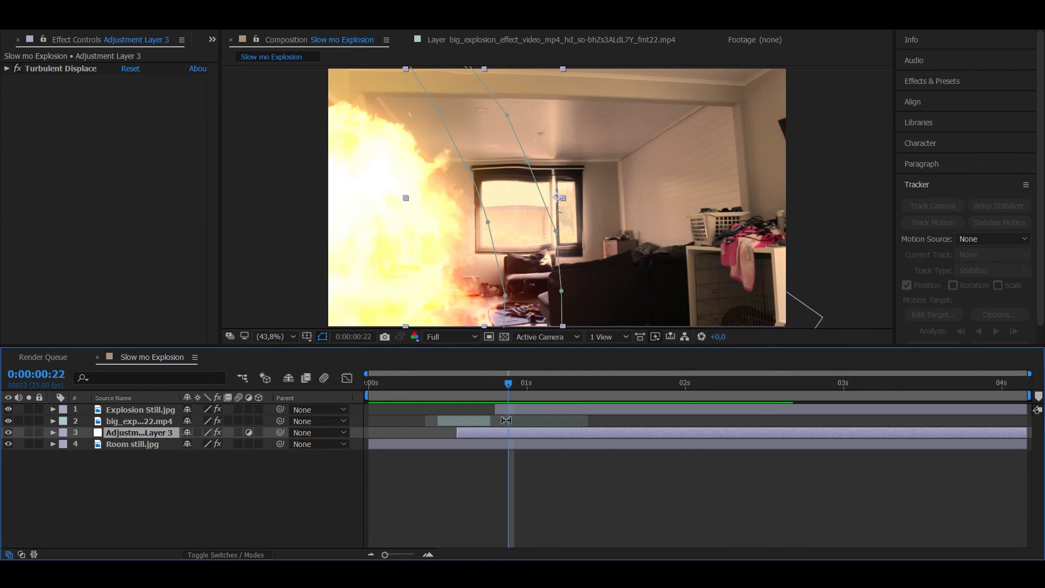
Expand Turbulent Displace and set Amount to 5 at frame 14, reviewing frames 14–20
{"action": "left_click", "coordinate": [12, 66]}
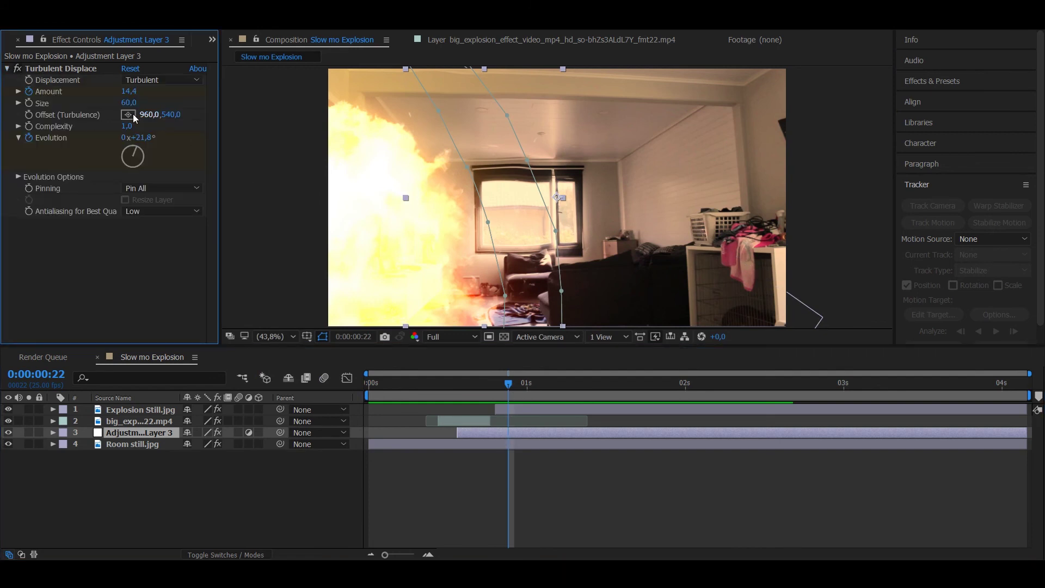
{"action": "left_click", "coordinate": [455, 384]}
{"action": "left_click_drag", "start_coordinate": [455, 385], "coordinate": [457, 385]}
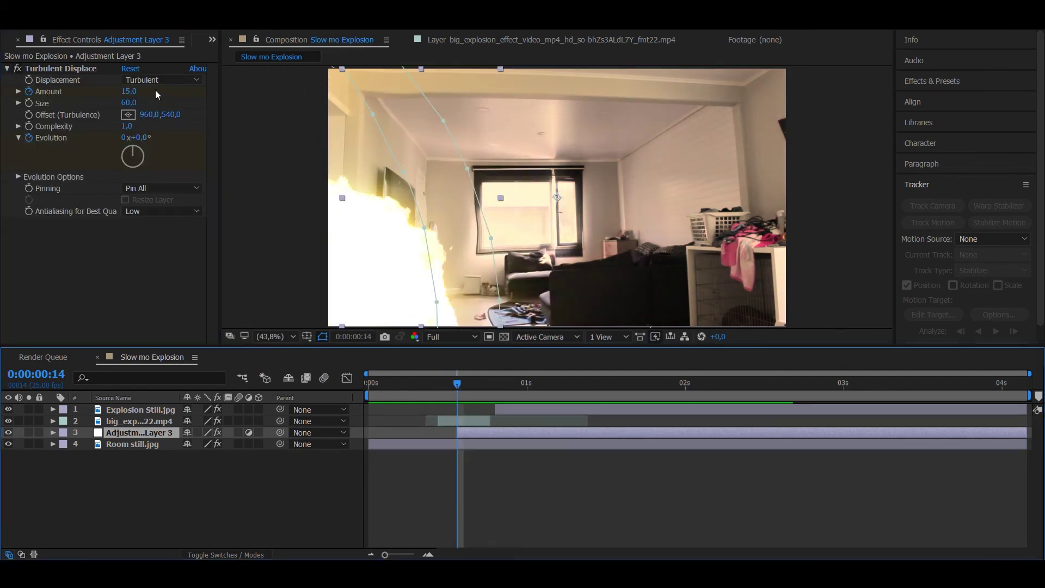
{"action": "left_click", "coordinate": [135, 92]}
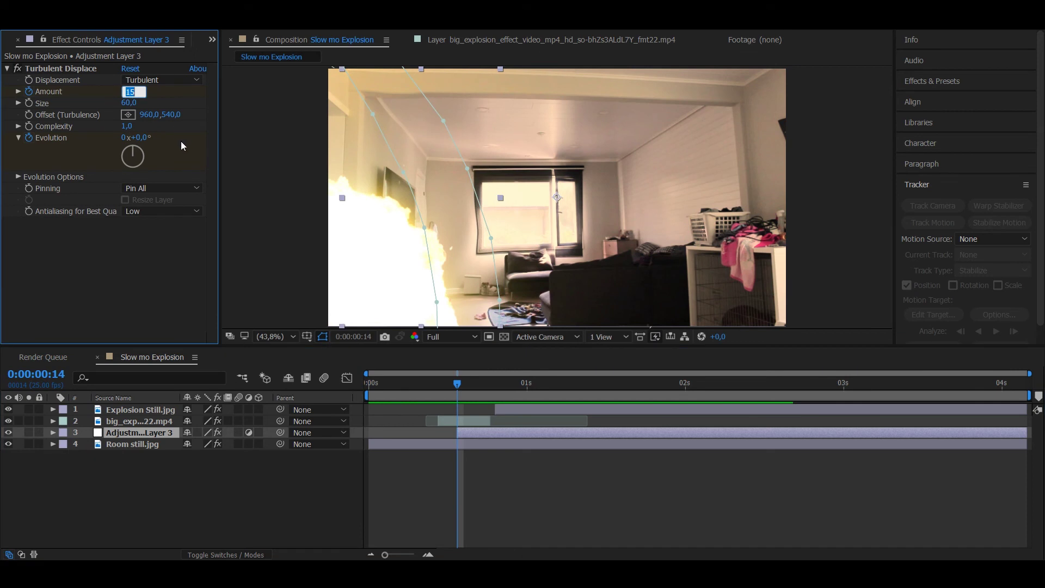
{"action": "type", "text": "1"}
{"action": "key", "text": "Return"}
{"action": "key", "text": "Return"}
{"action": "left_click", "coordinate": [129, 92]}
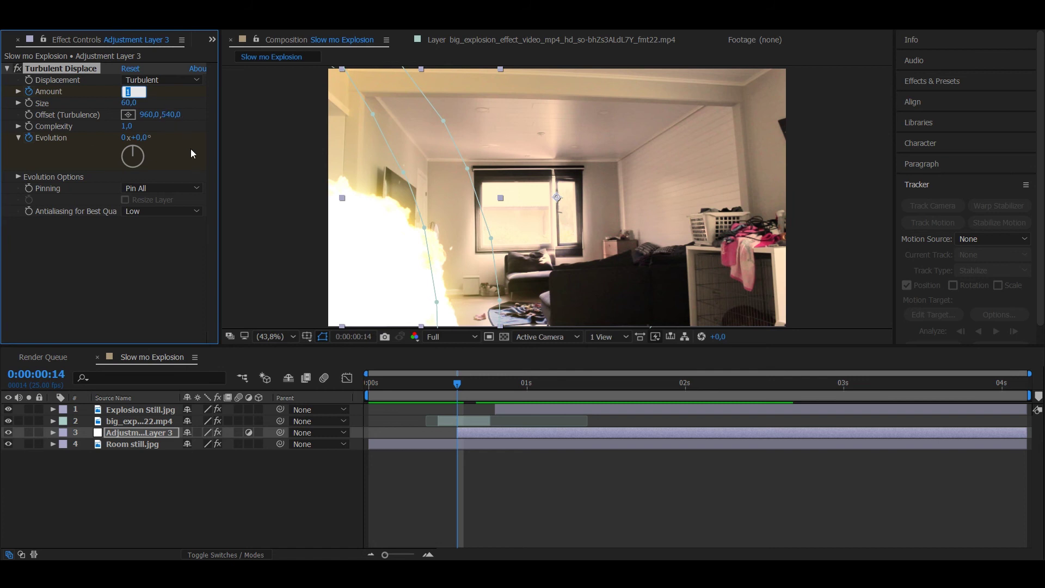
{"action": "type", "text": "5"}
{"action": "key", "text": "Return"}
{"action": "mouse_move", "coordinate": [456, 382]}
{"action": "left_mouse_down"}
{"action": "mouse_move", "coordinate": [495, 384]}
{"action": "mouse_move", "coordinate": [476, 384]}
{"action": "left_mouse_up"}
Set Turbulent Displace Amount to 10 at frame 17 and check frames 17–21
{"action": "left_click", "coordinate": [130, 92]}
{"action": "type", "text": "10"}
{"action": "key", "text": "Return"}
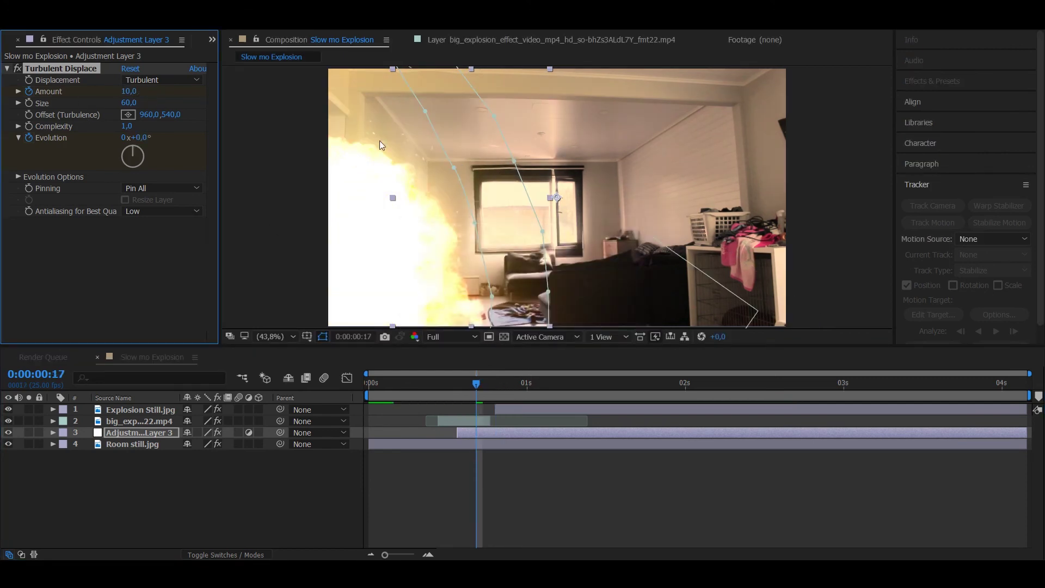
{"action": "left_click_drag", "start_coordinate": [483, 382], "coordinate": [391, 421]}
{"action": "key", "text": "space"}
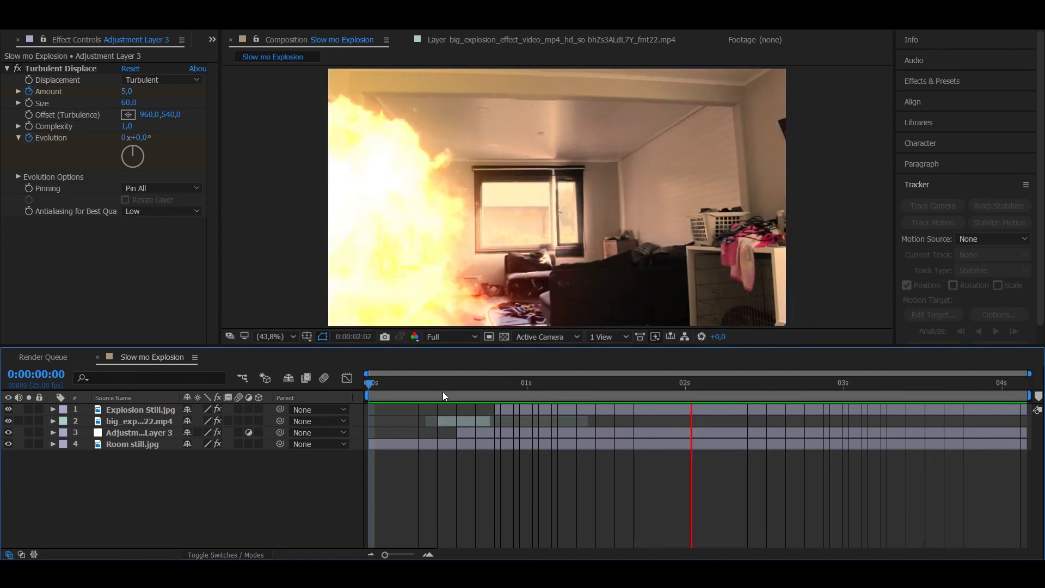
{"action": "left_click", "coordinate": [514, 384]}
{"action": "key", "text": "shift+Page_Down"}
{"action": "scroll", "coordinate": [528, 299], "scroll_direction": "up", "scroll_amount": 3}
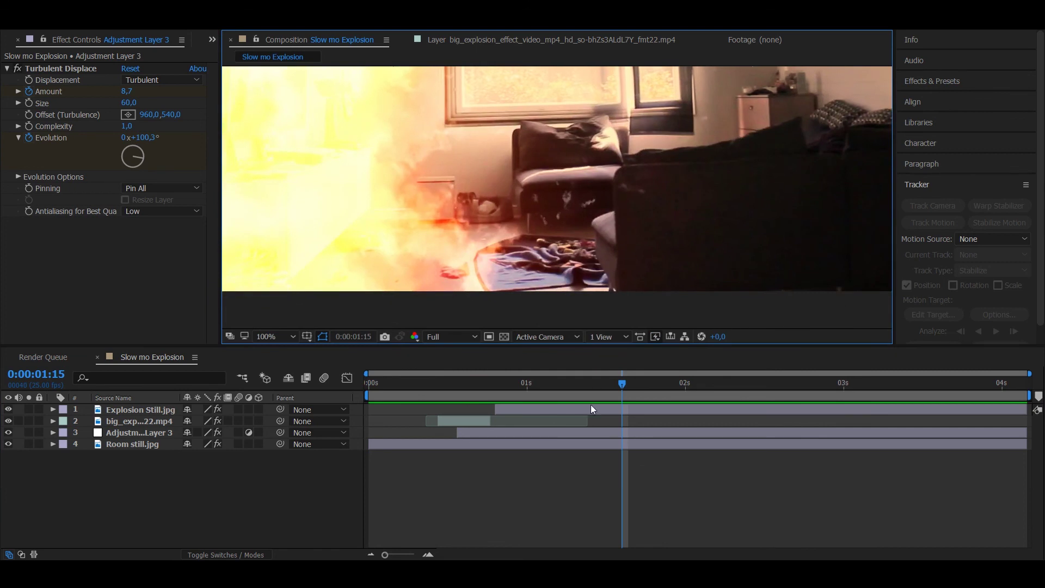
{"action": "left_click", "coordinate": [596, 387]}
{"action": "double_click", "coordinate": [599, 408]}
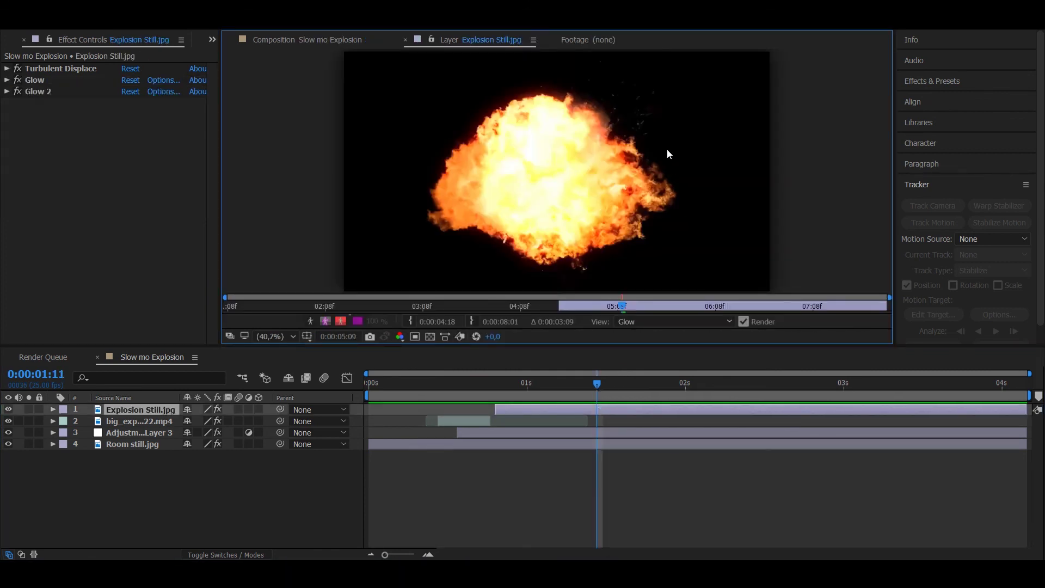
{"action": "scroll", "coordinate": [613, 142], "scroll_direction": "up", "scroll_amount": 5}
{"action": "left_click_drag", "start_coordinate": [560, 179], "coordinate": [480, 114]}
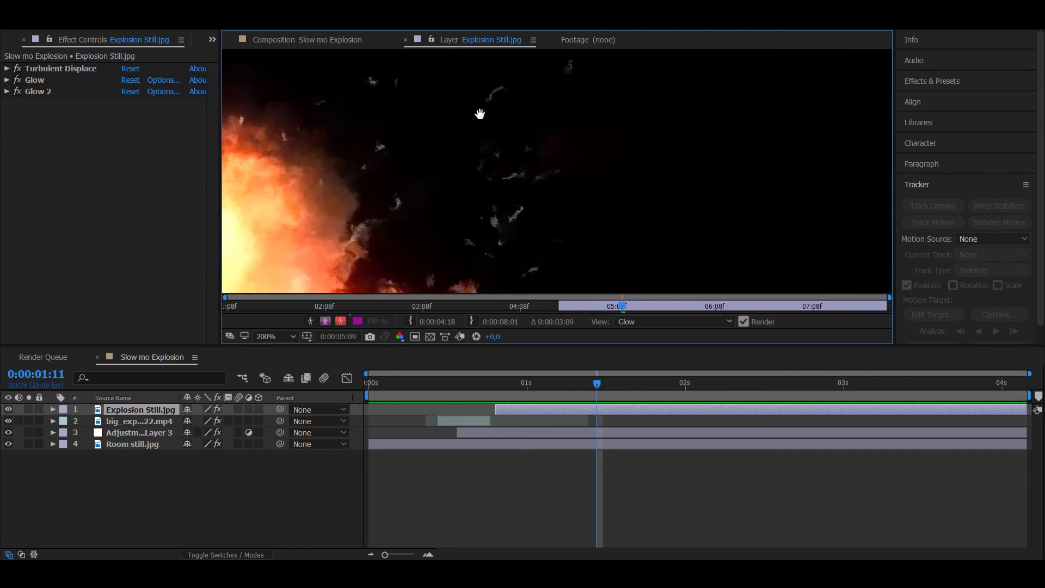
{"action": "key", "text": "backslash"}
{"action": "left_click_drag", "start_coordinate": [597, 383], "coordinate": [558, 383]}
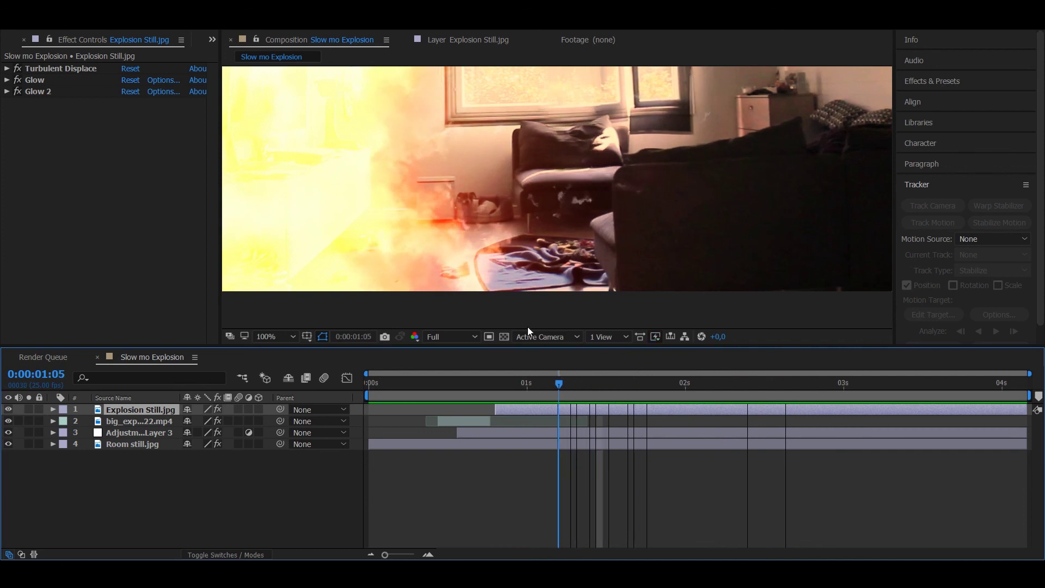
{"action": "left_click", "coordinate": [459, 35]}
{"action": "scroll", "coordinate": [594, 93], "scroll_direction": "up", "scroll_amount": 4}
{"action": "left_click_drag", "start_coordinate": [562, 75], "coordinate": [639, 199]}
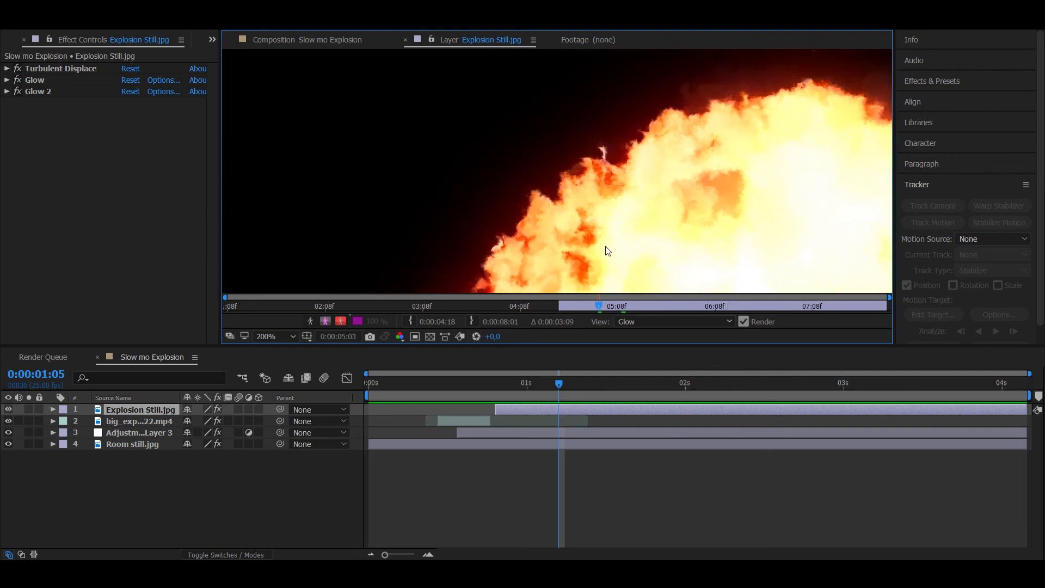
{"action": "left_click_drag", "start_coordinate": [607, 253], "coordinate": [468, 136]}
{"action": "left_click", "coordinate": [362, 38]}
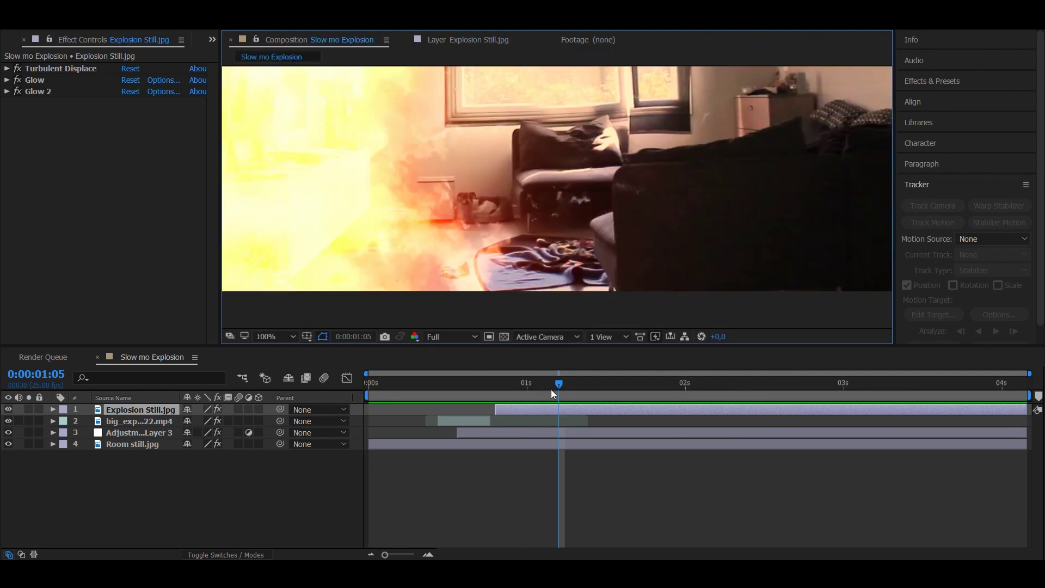
{"action": "left_click_drag", "start_coordinate": [548, 391], "coordinate": [577, 393]}
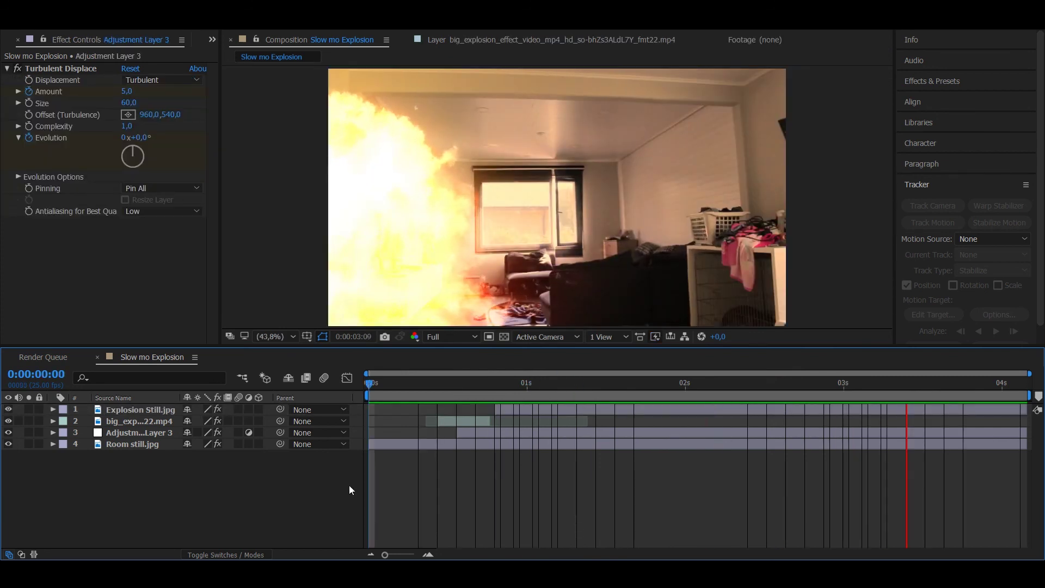